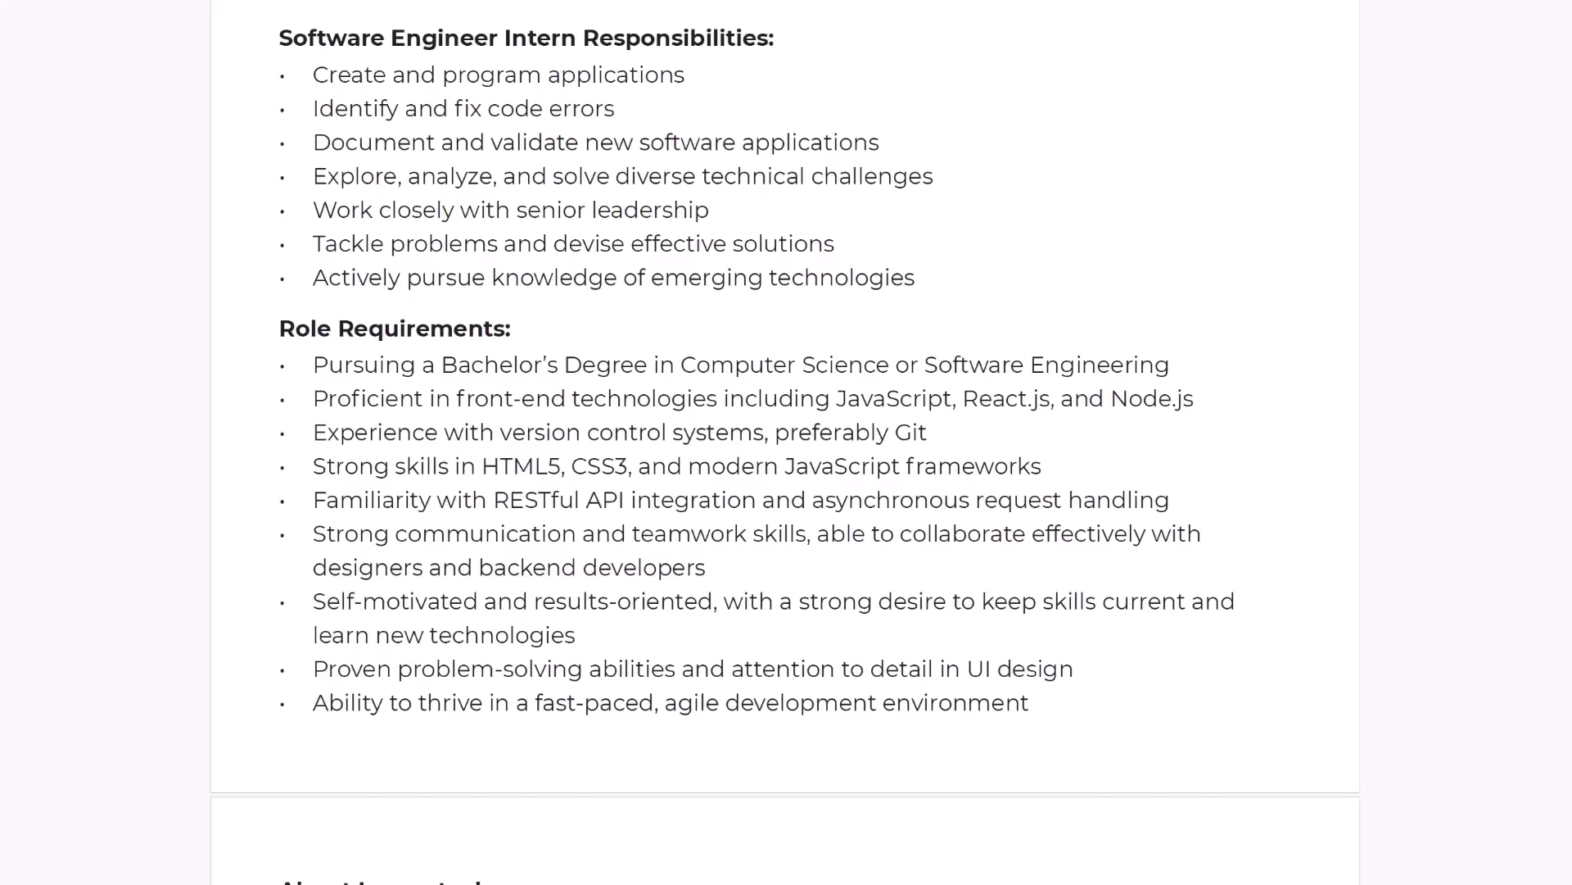
Scroll down the Software Engineer Intern posting to the About Innovatech section.
{"action": "scroll", "coordinate": [785, 442], "scroll_direction": "down", "scroll_amount": 10}
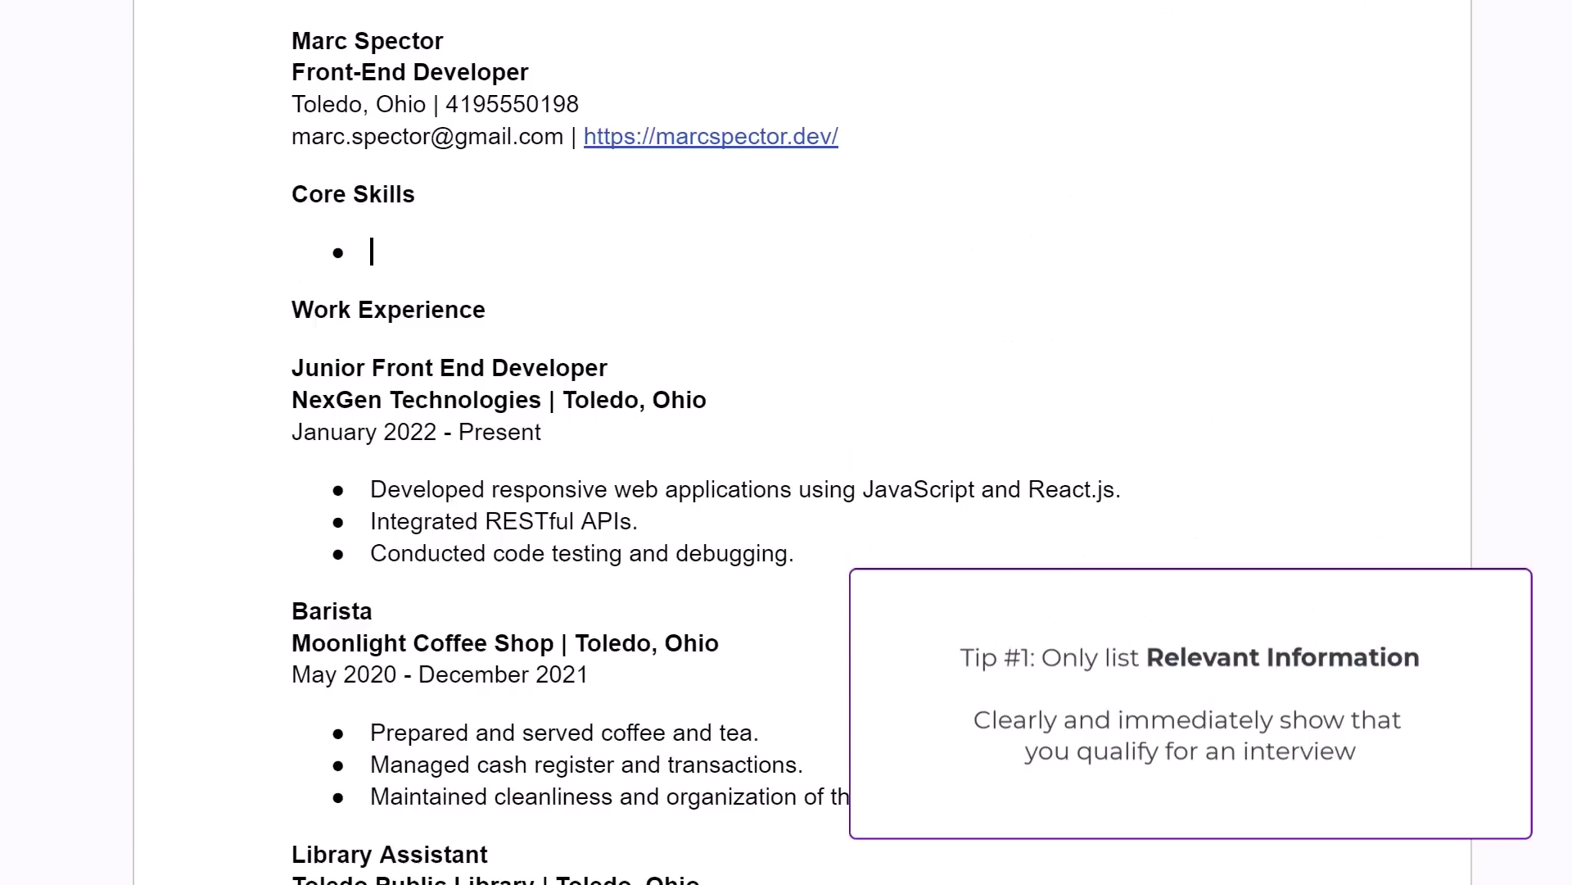
Enter the first four skill bullets: JavaScript, React, Node; HTML5, CSS3; REST/SOAP API, Integrations; Mocha/Jest.
{"action": "type", "text": "JavaScript, React, Node"}
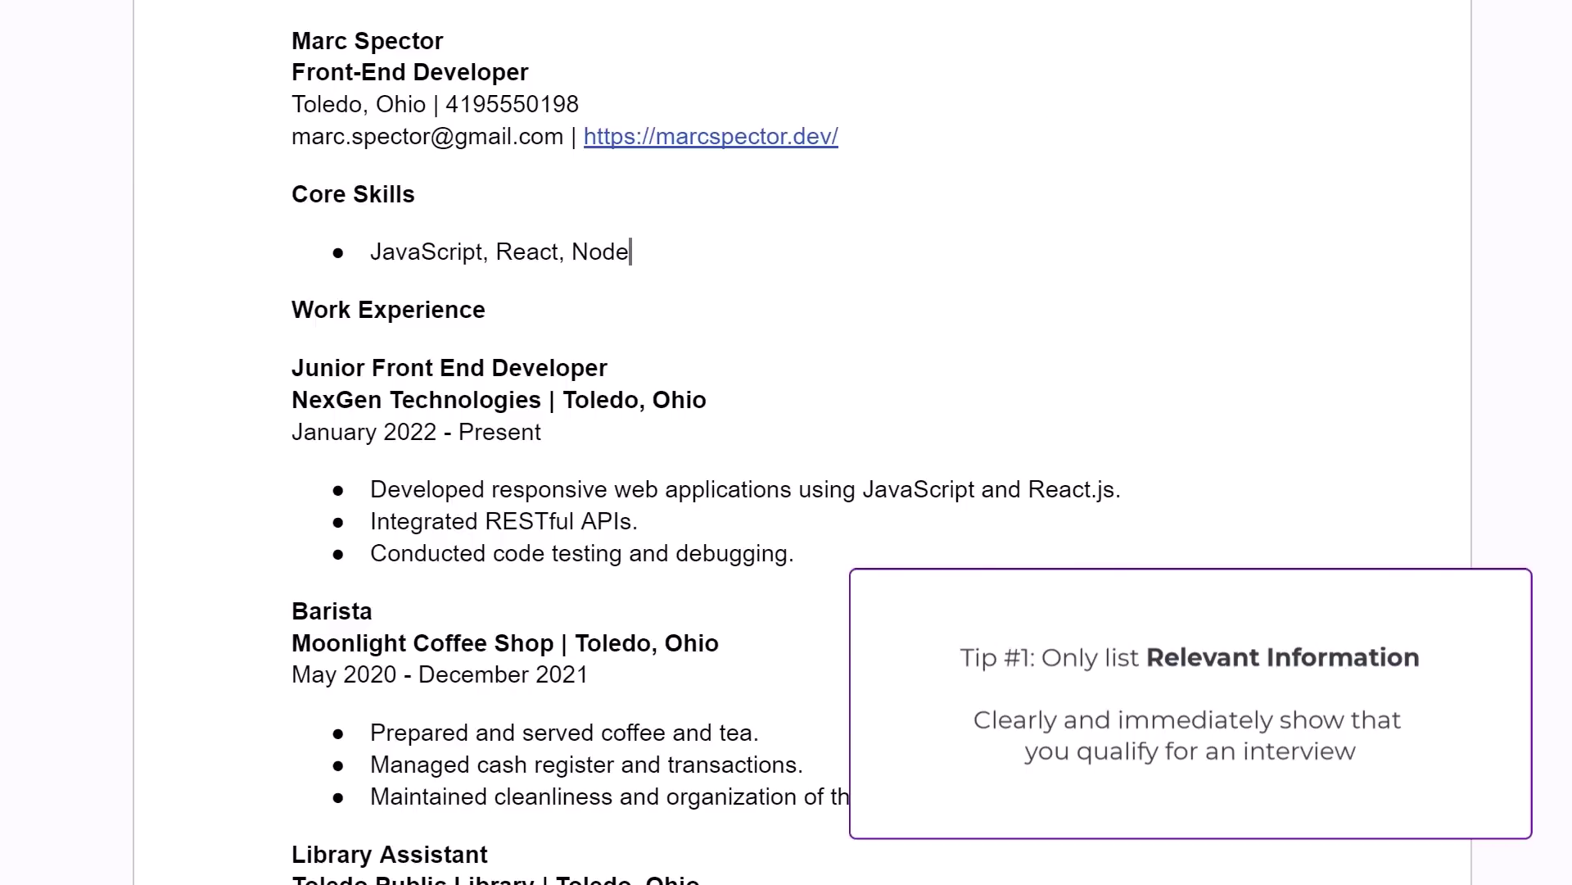
{"action": "key", "text": "Return"}
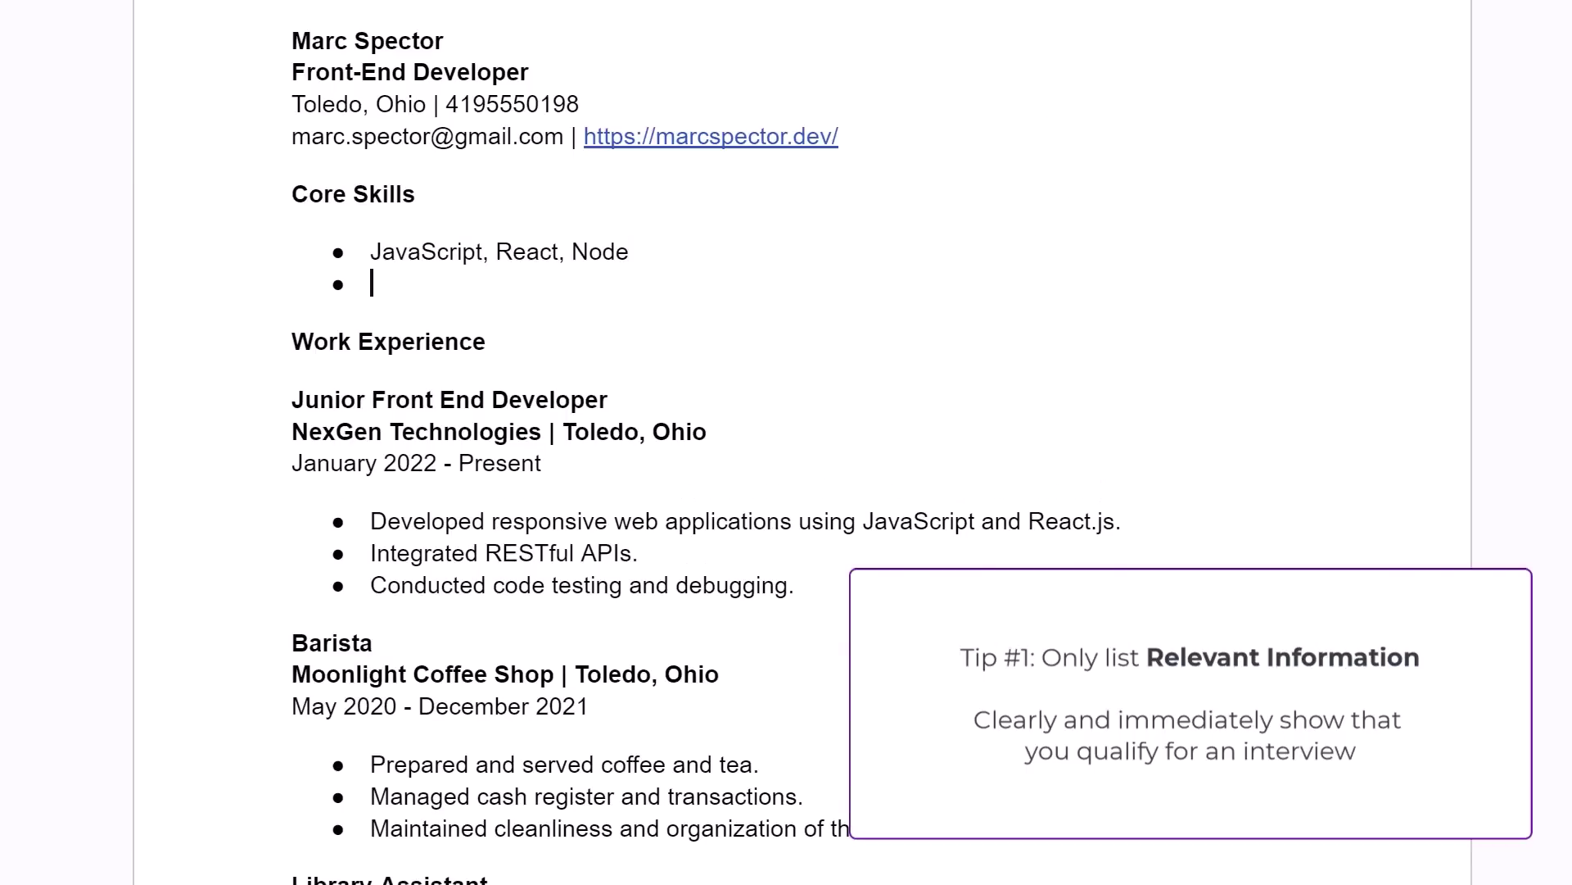
{"action": "type", "text": "HTML5, CSS3"}
{"action": "key", "text": "Return"}
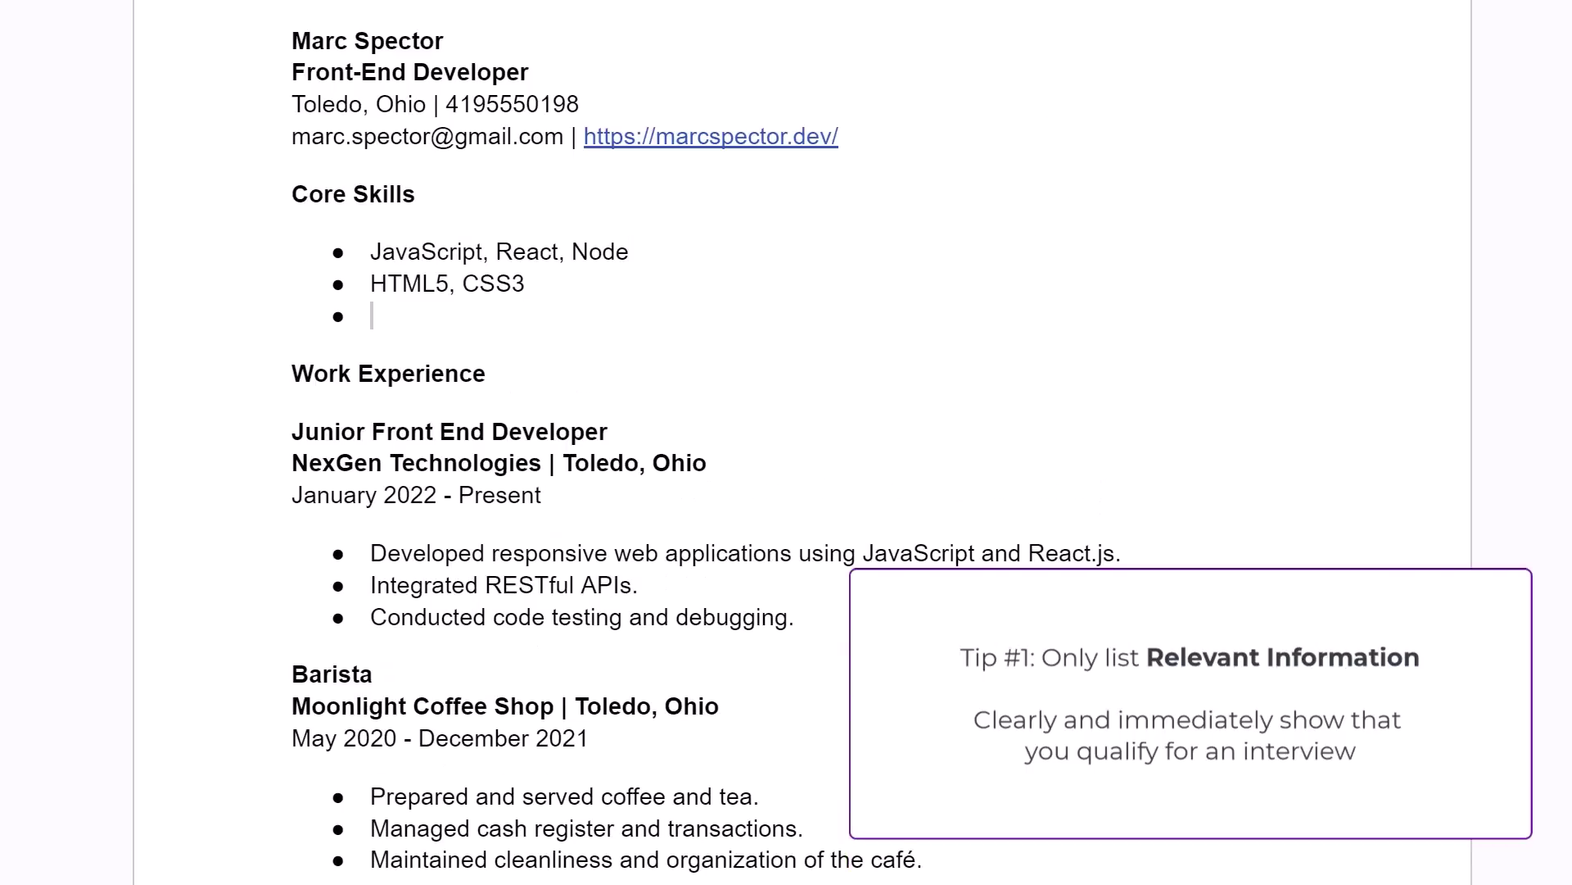
{"action": "type", "text": "REST/SOAP API, Integrations"}
{"action": "key", "text": "Return"}
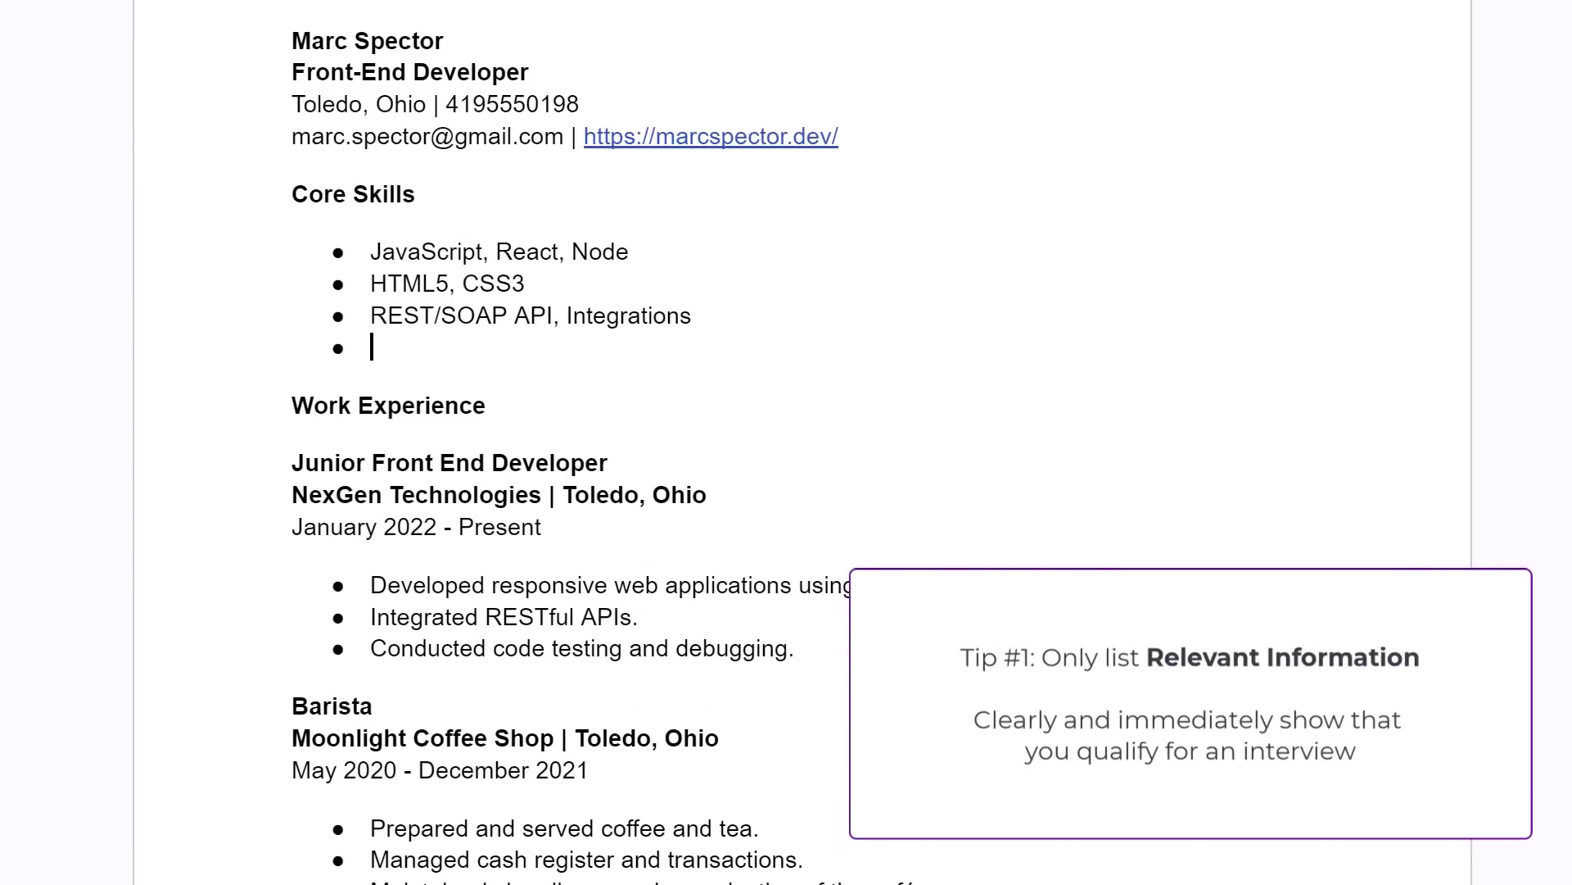
{"action": "type", "text": "Mocha/Jest"}
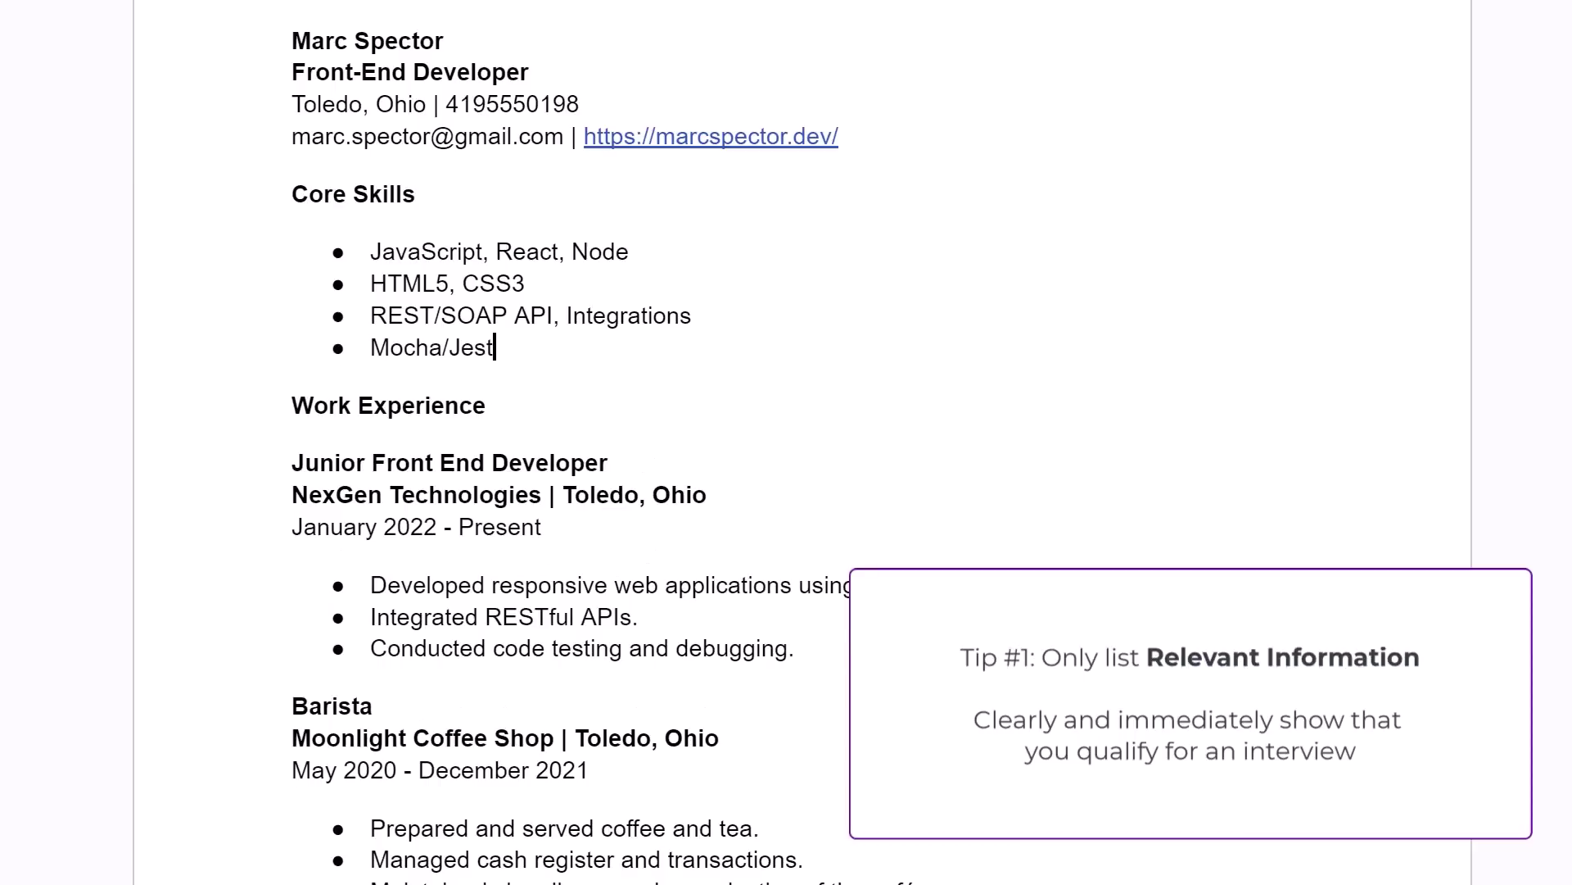
Add Puppeteer, NPM/Yarn and Git expert bullets, then the italic team-player paragraph.
{"action": "key", "text": "Return"}
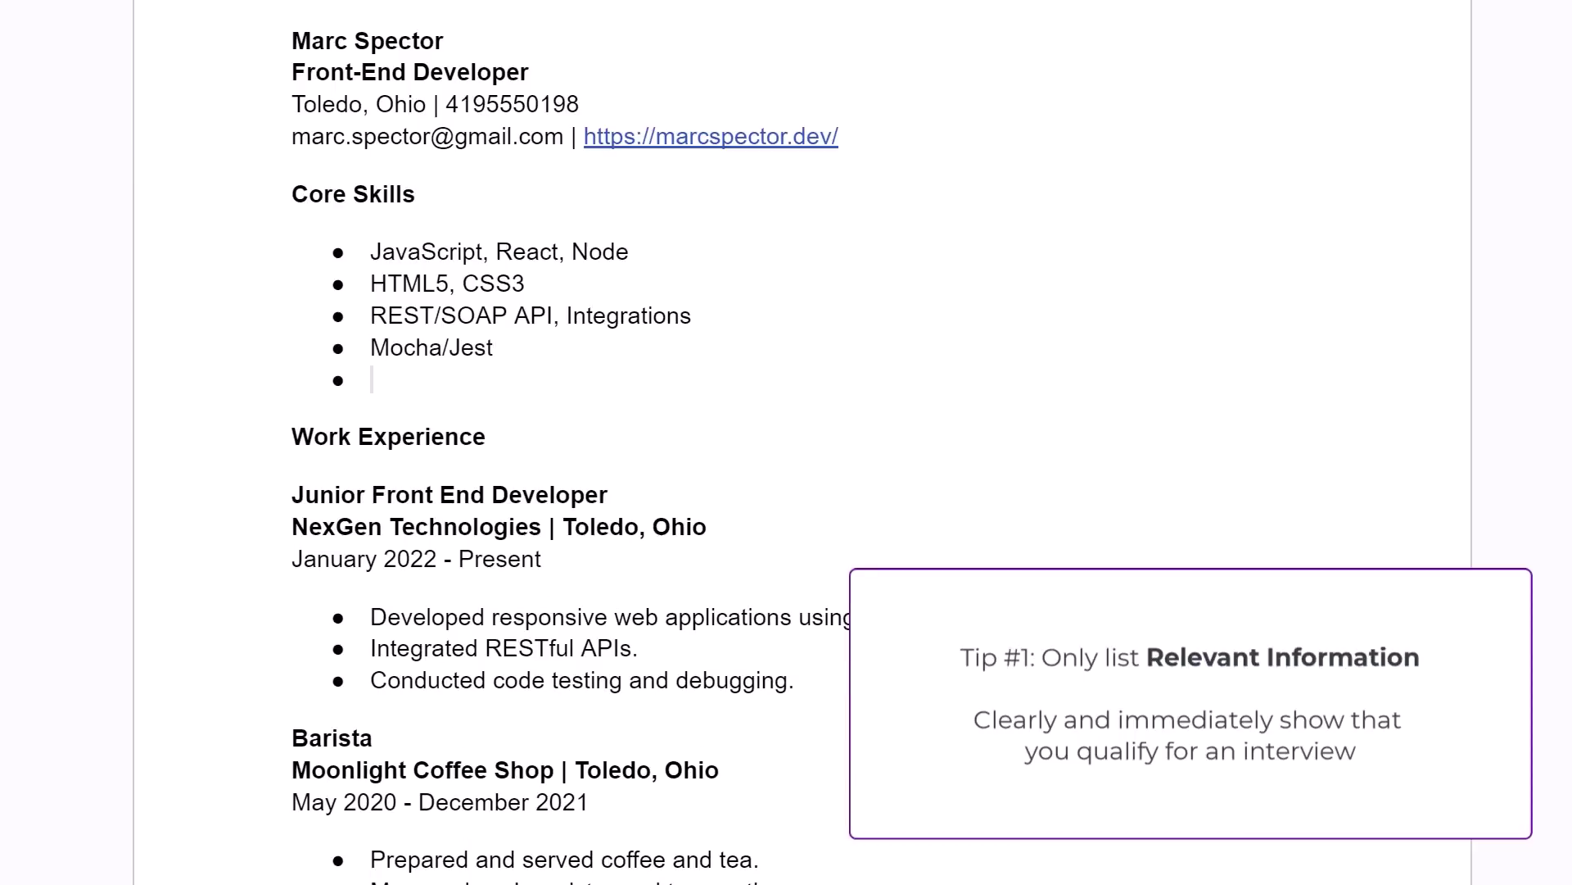
{"action": "type", "text": "Puppeteer"}
{"action": "key", "text": "Return"}
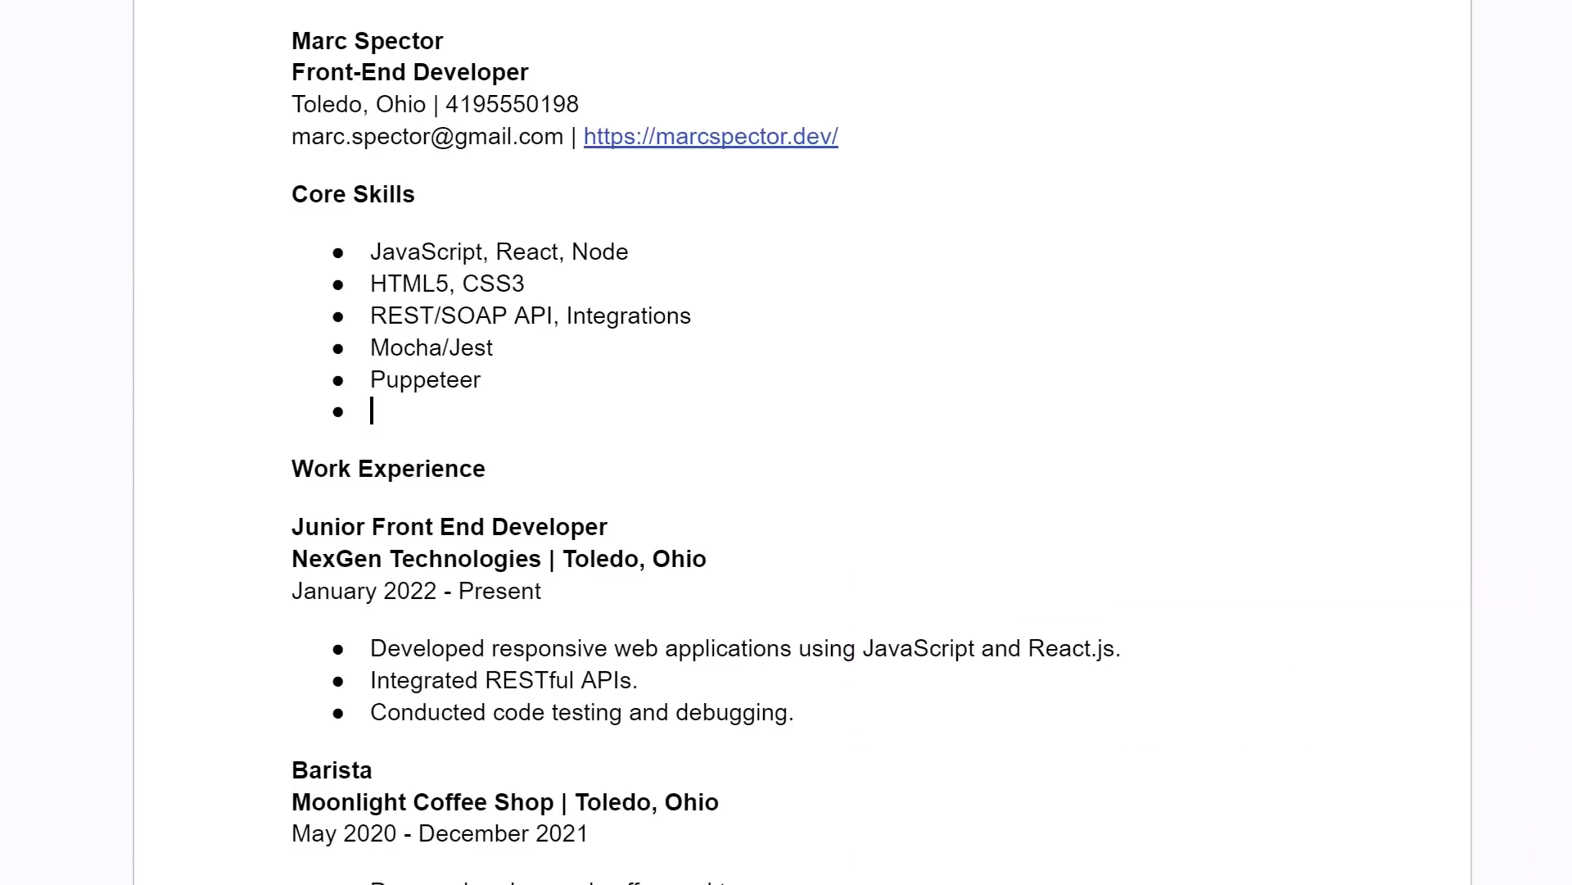
{"action": "type", "text": "NPM/Yarn"}
{"action": "key", "text": "Return"}
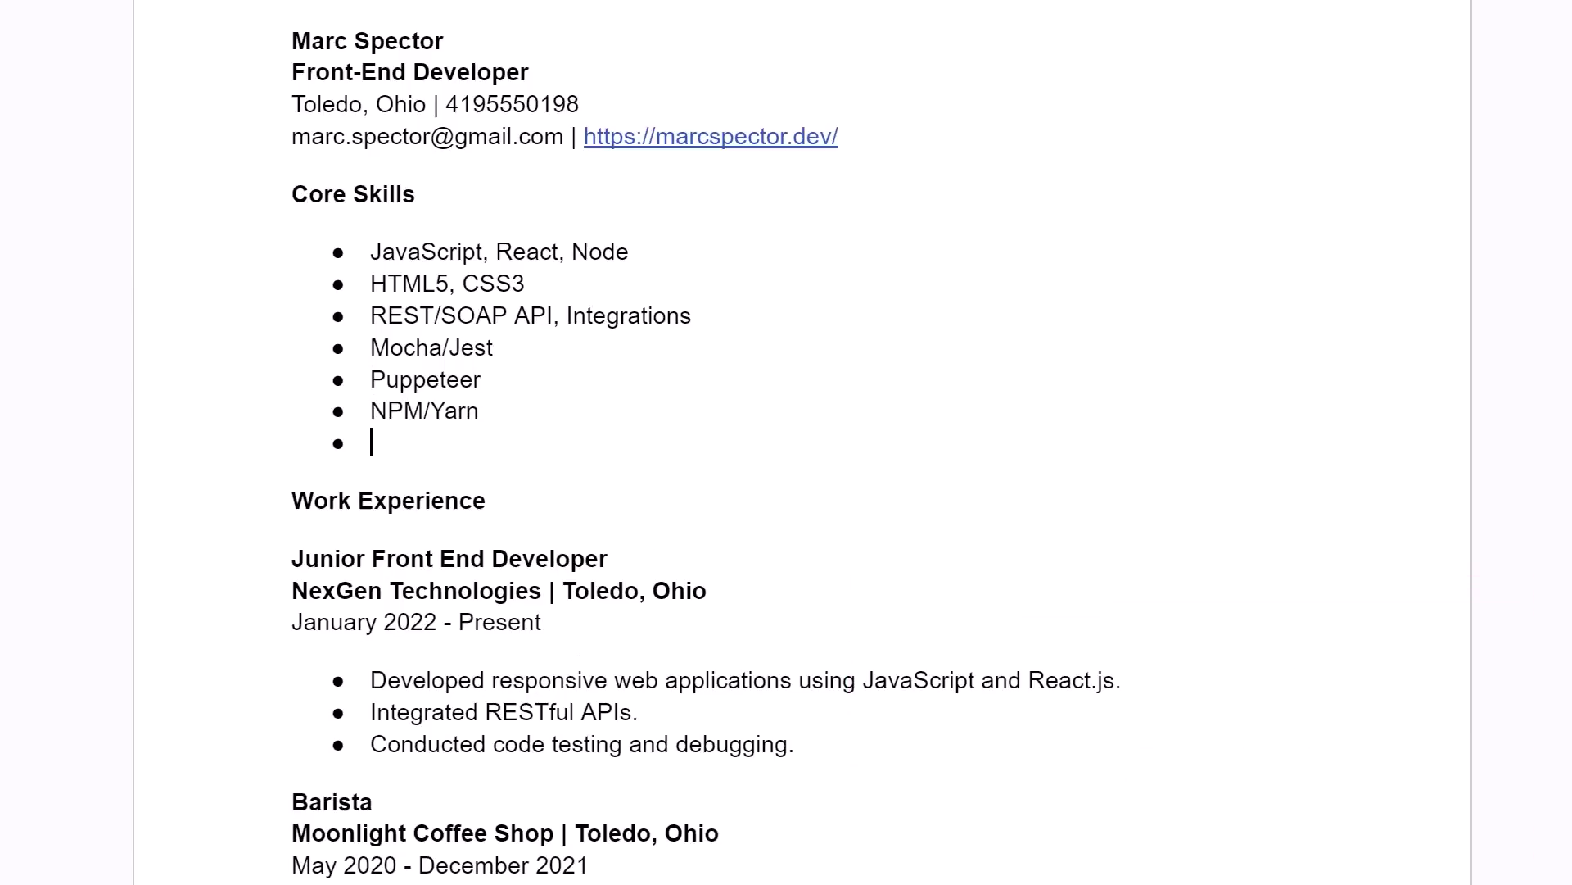
{"action": "type", "text": "Git expert"}
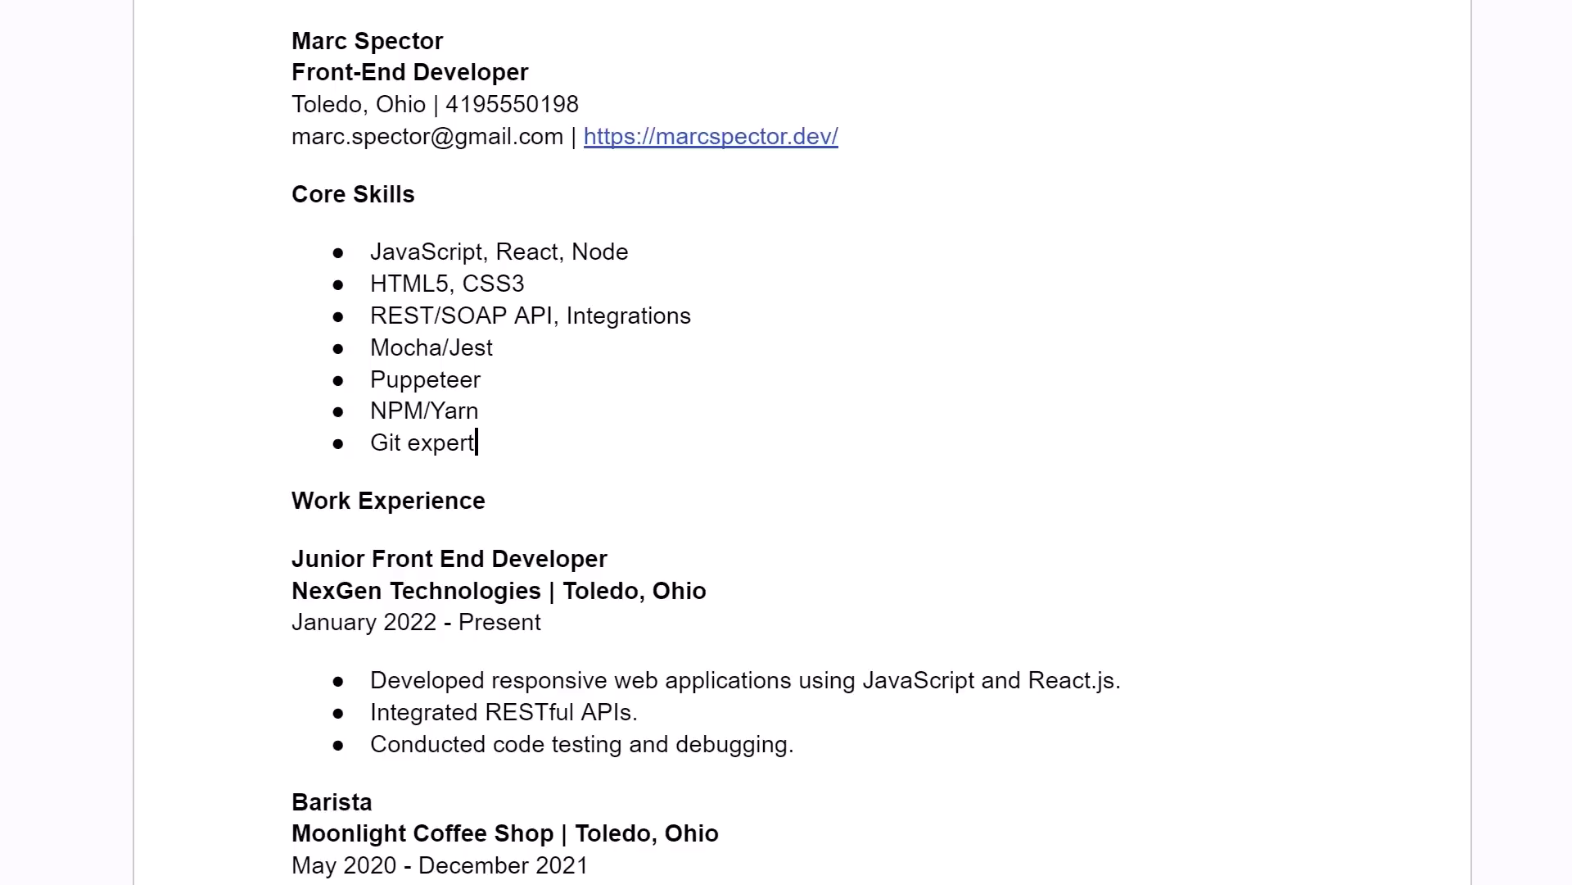
{"action": "key", "text": "Return"}
{"action": "key", "text": "Return"}
{"action": "type", "text": "I'm a team player who loves solving problems, with an unparalleled attention to detail.  I do my best work in a fast paced agile environment."}
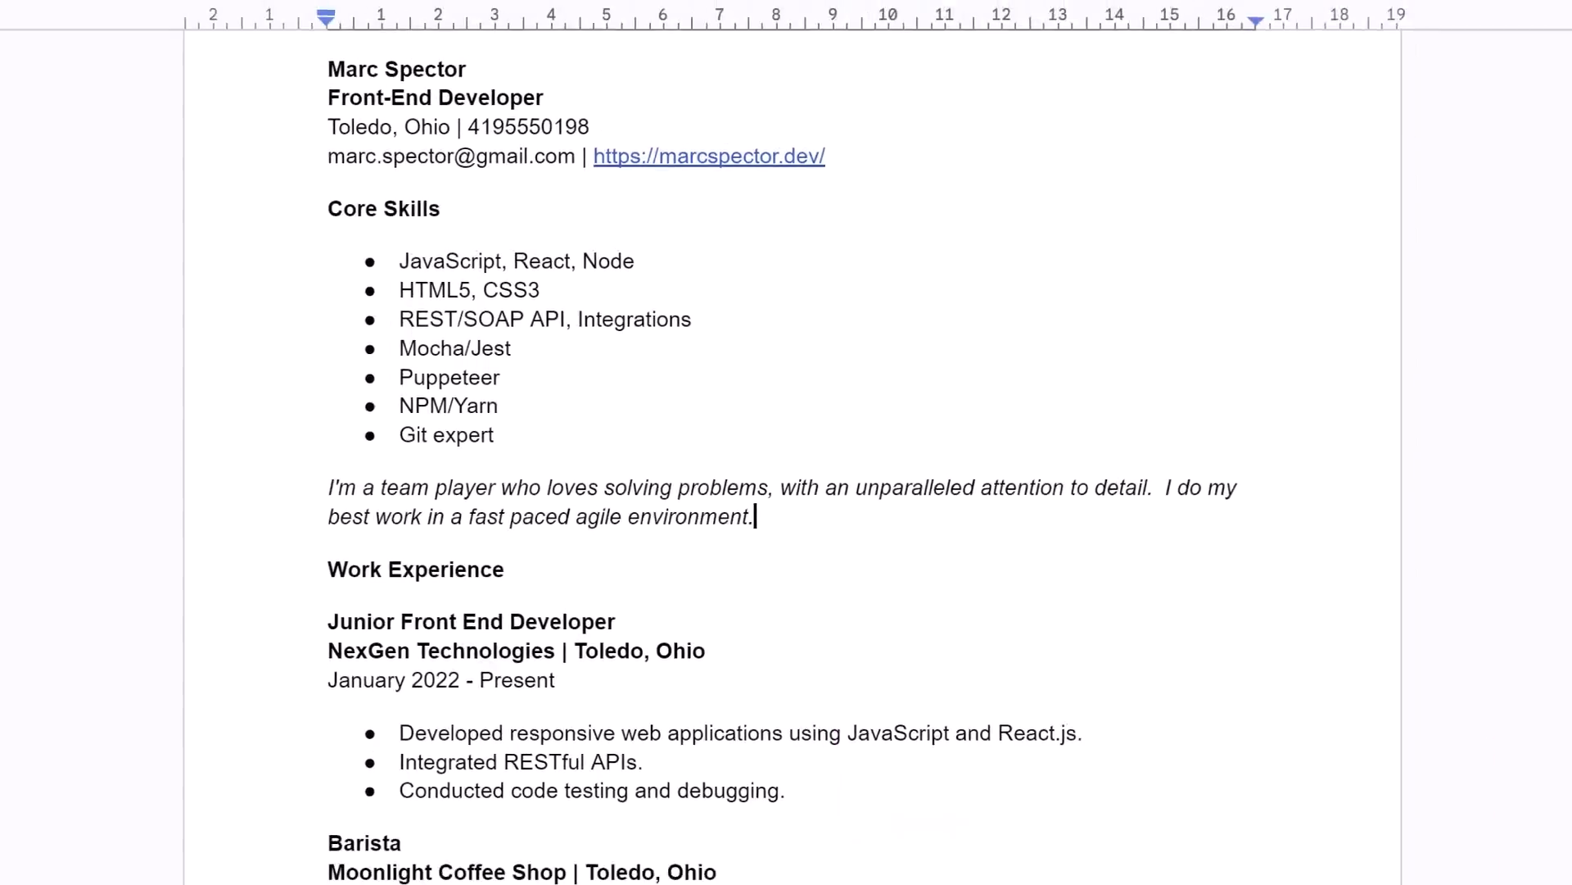
Switch from the resume to the tab with Innovatech's internship post.
{"action": "key", "text": "ctrl+Tab"}
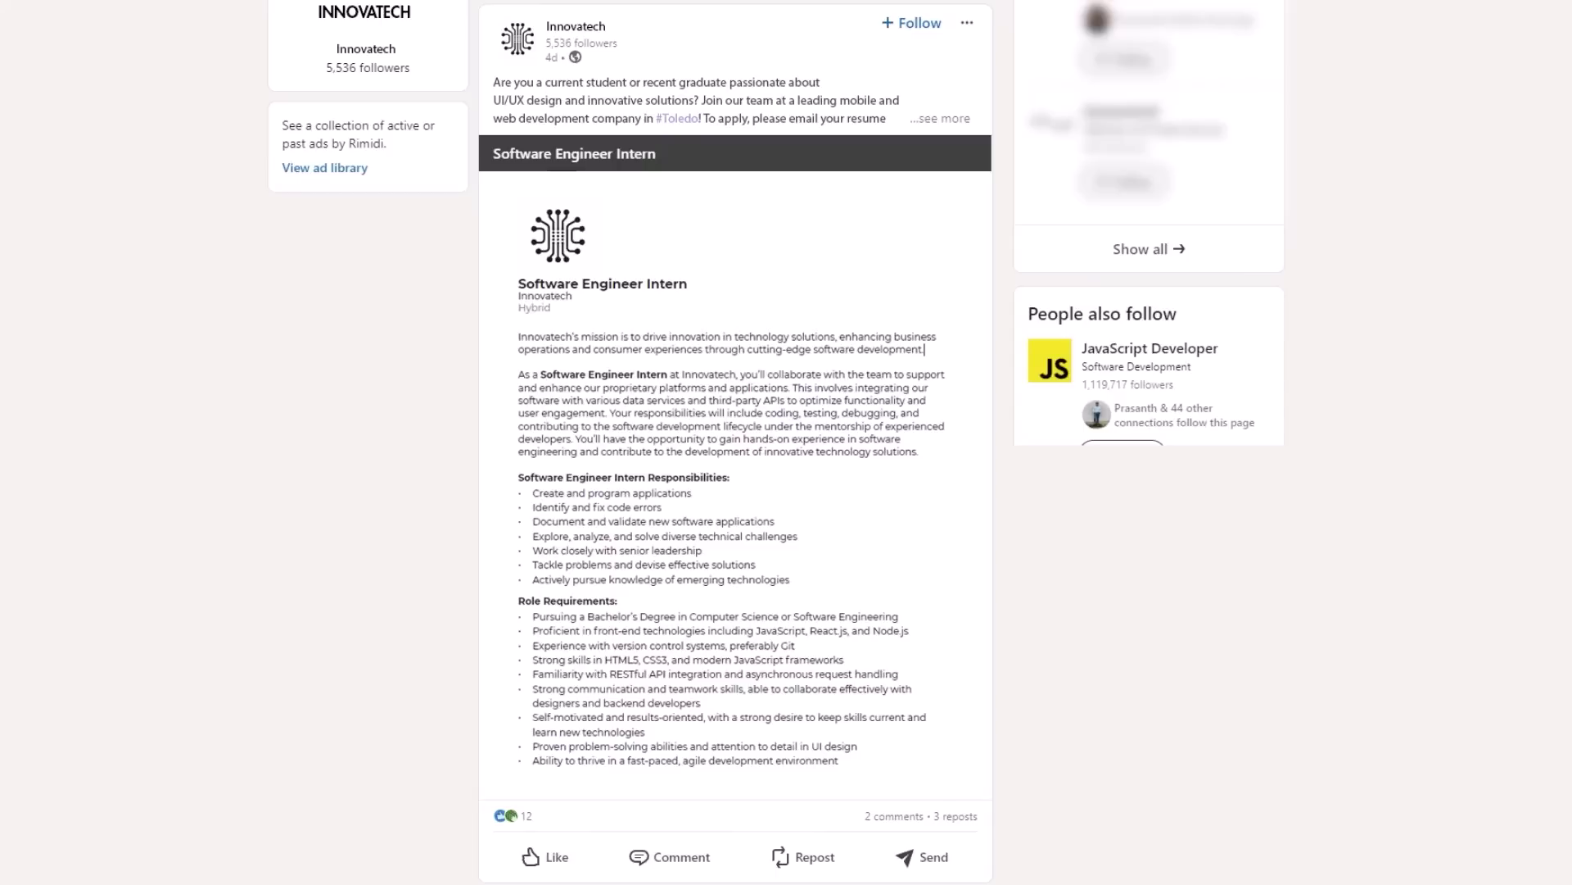
Open the Reactions dialog from the post's 12-reaction count.
{"action": "scroll", "coordinate": [776, 443], "scroll_direction": "down", "scroll_amount": 2}
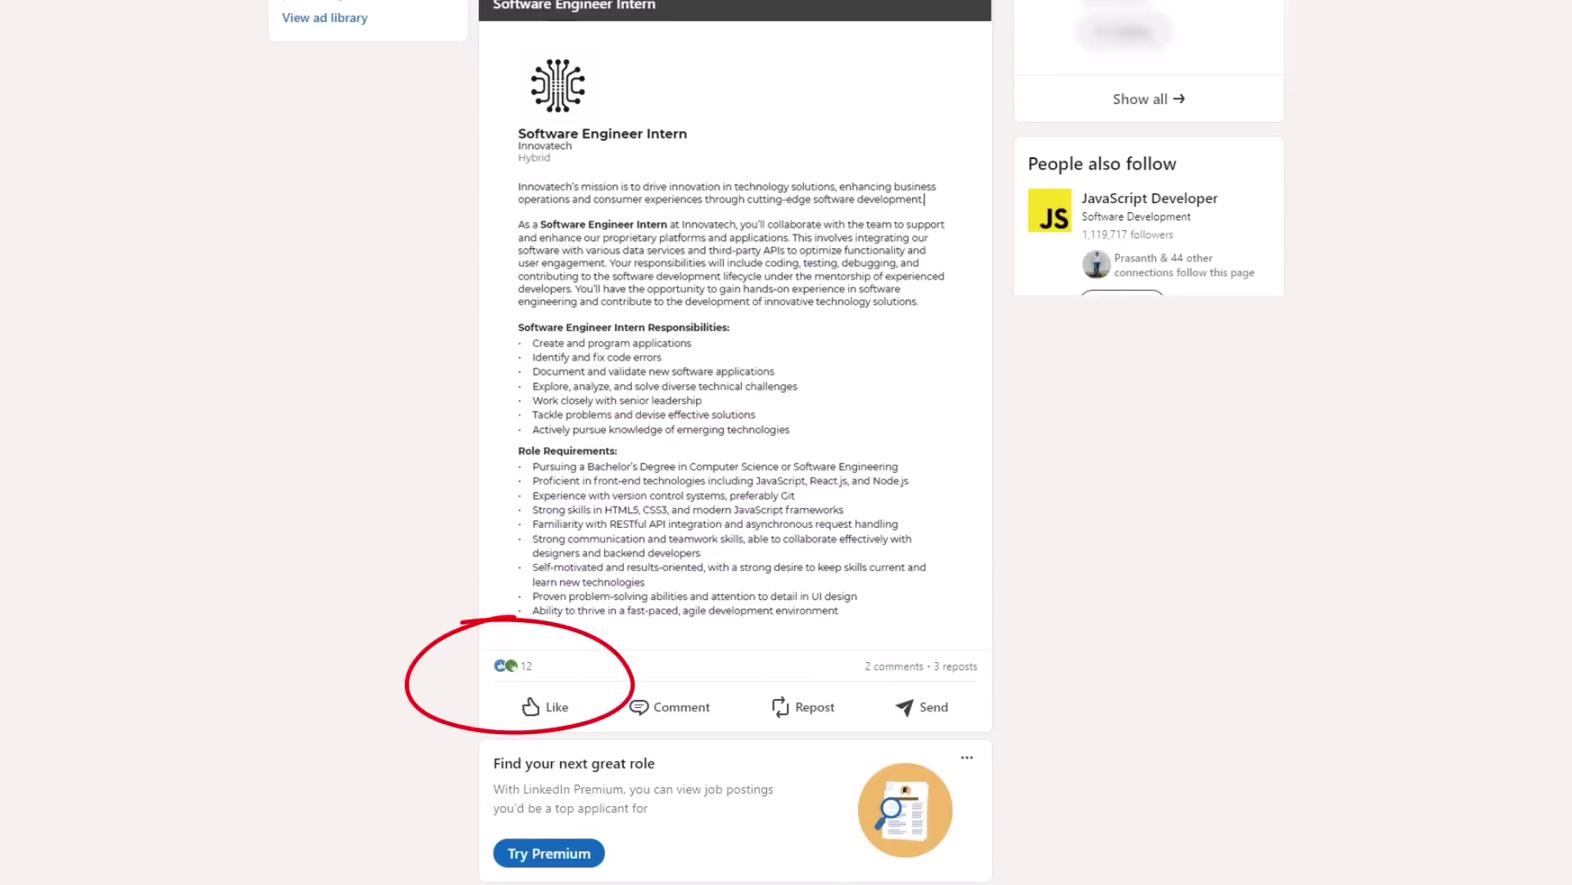
{"action": "left_click", "coordinate": [511, 665]}
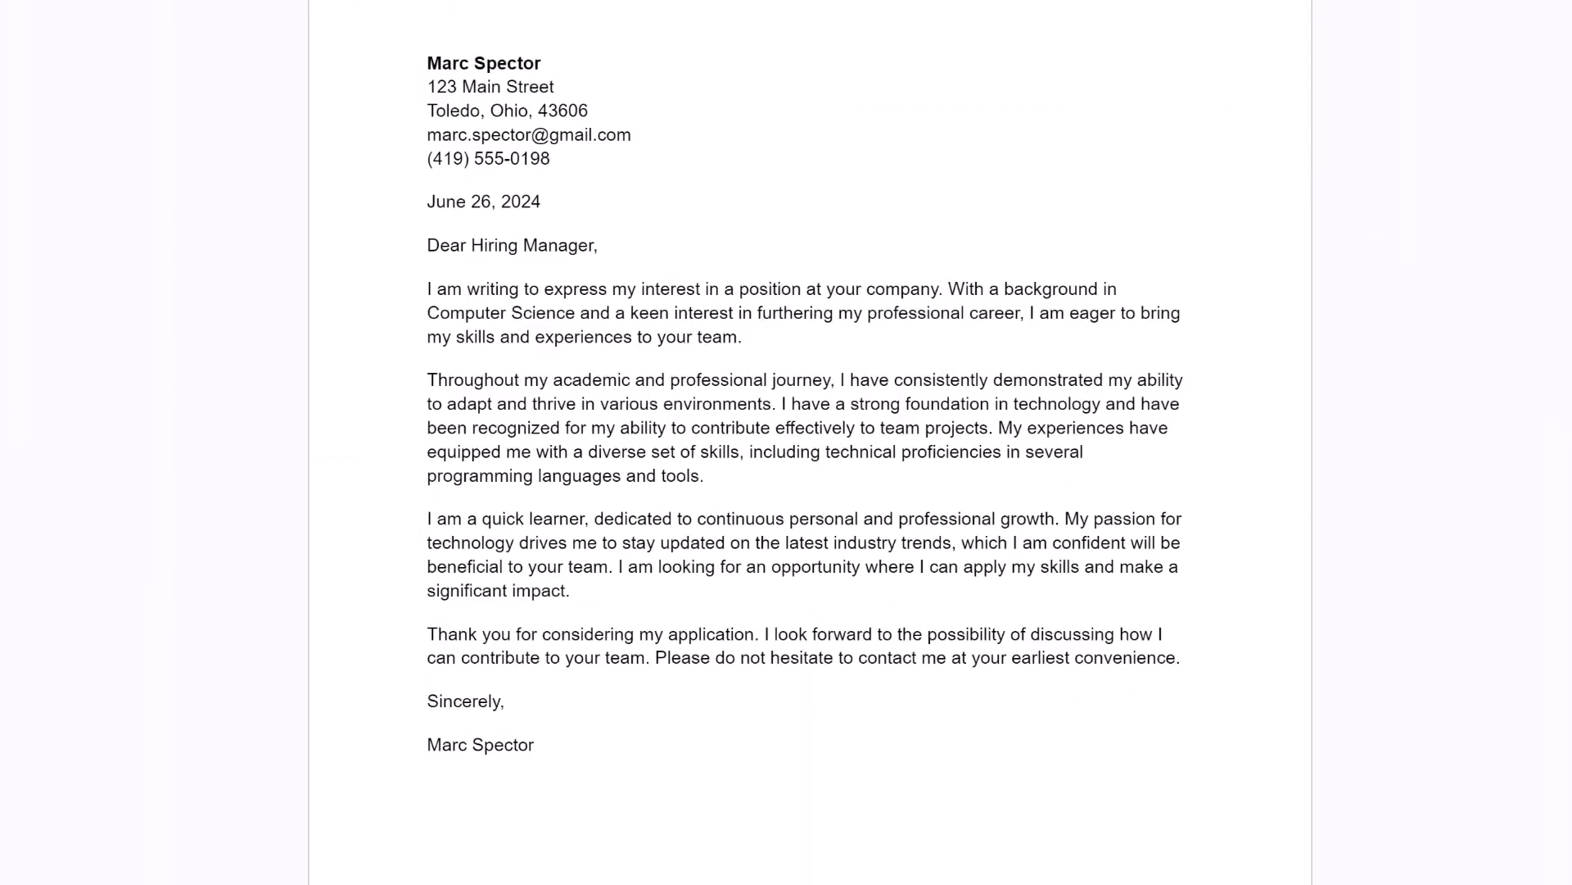
Add an ATTN line for the hiring contact and address the greeting to them by first name.
{"action": "key", "text": "Return"}
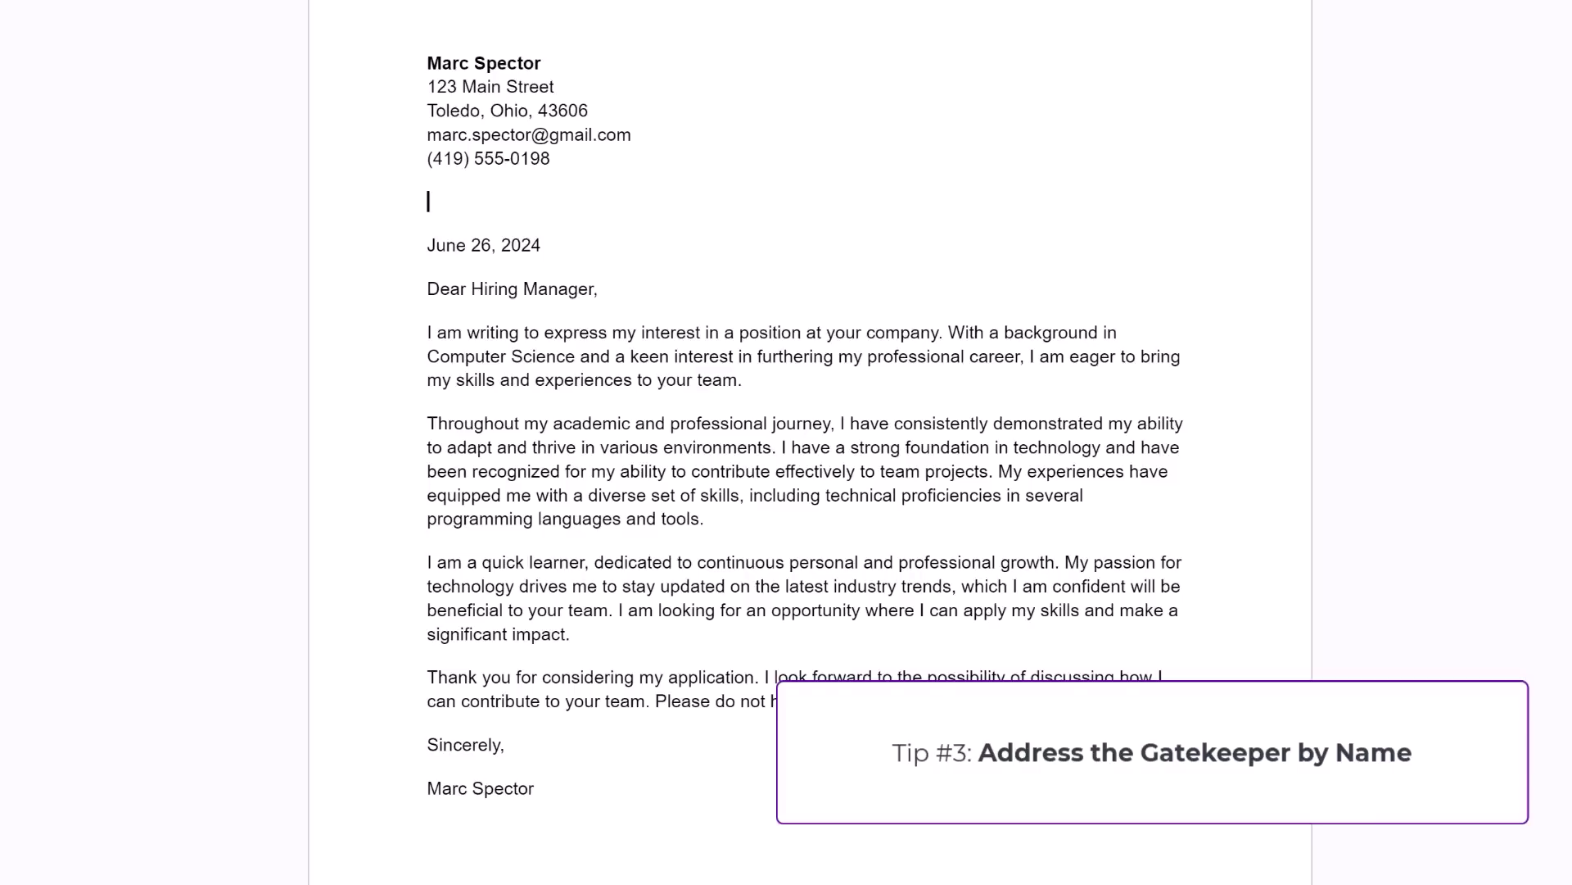
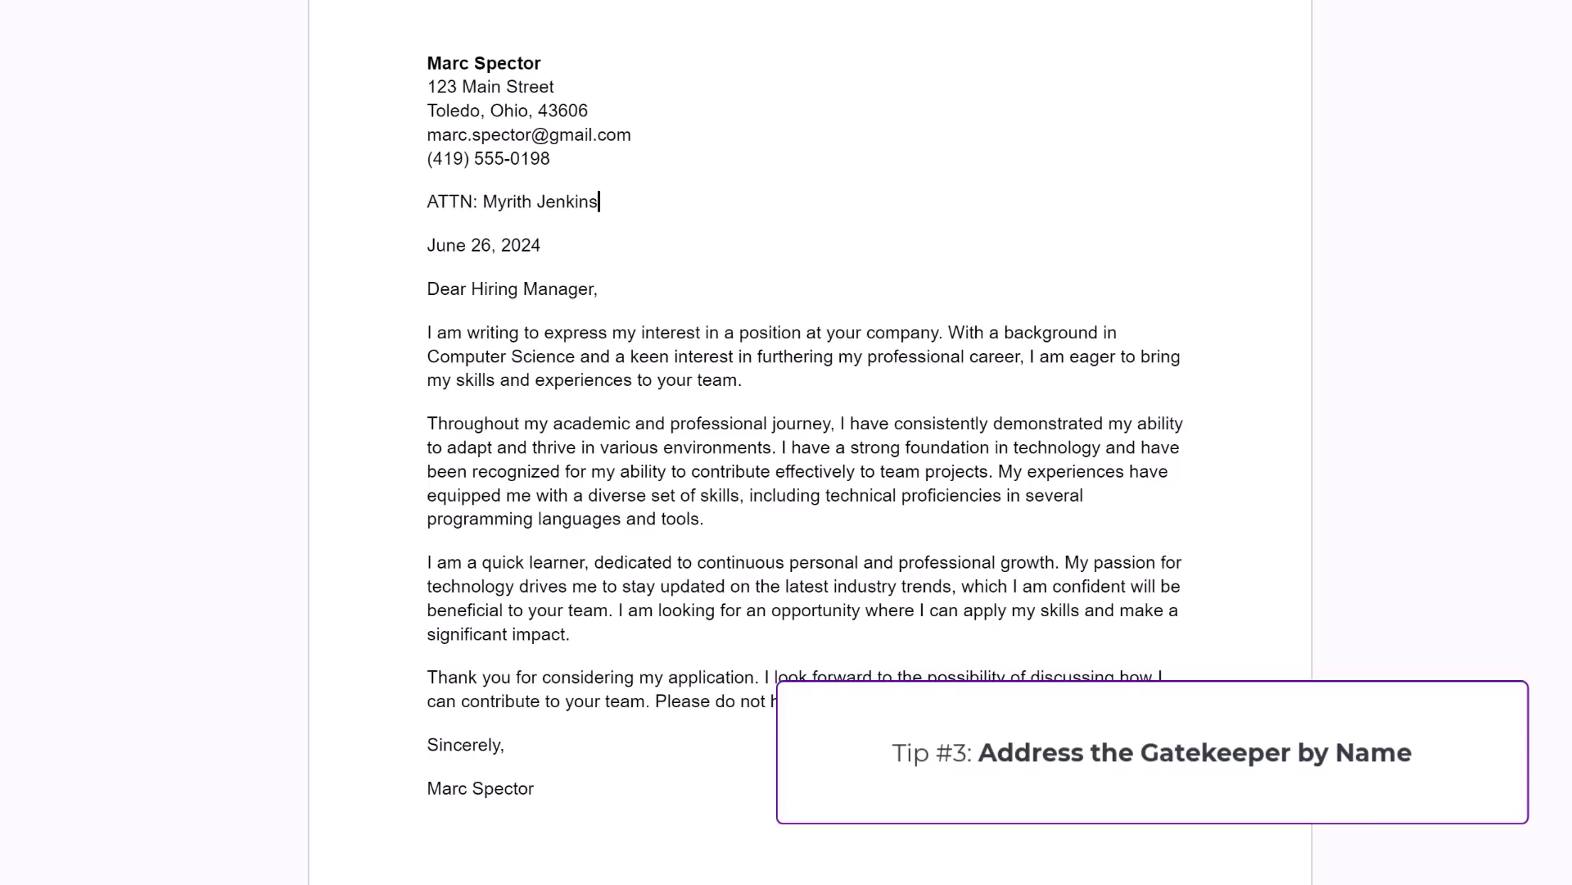
{"action": "left_click_drag", "start_coordinate": [594, 288], "coordinate": [472, 288]}
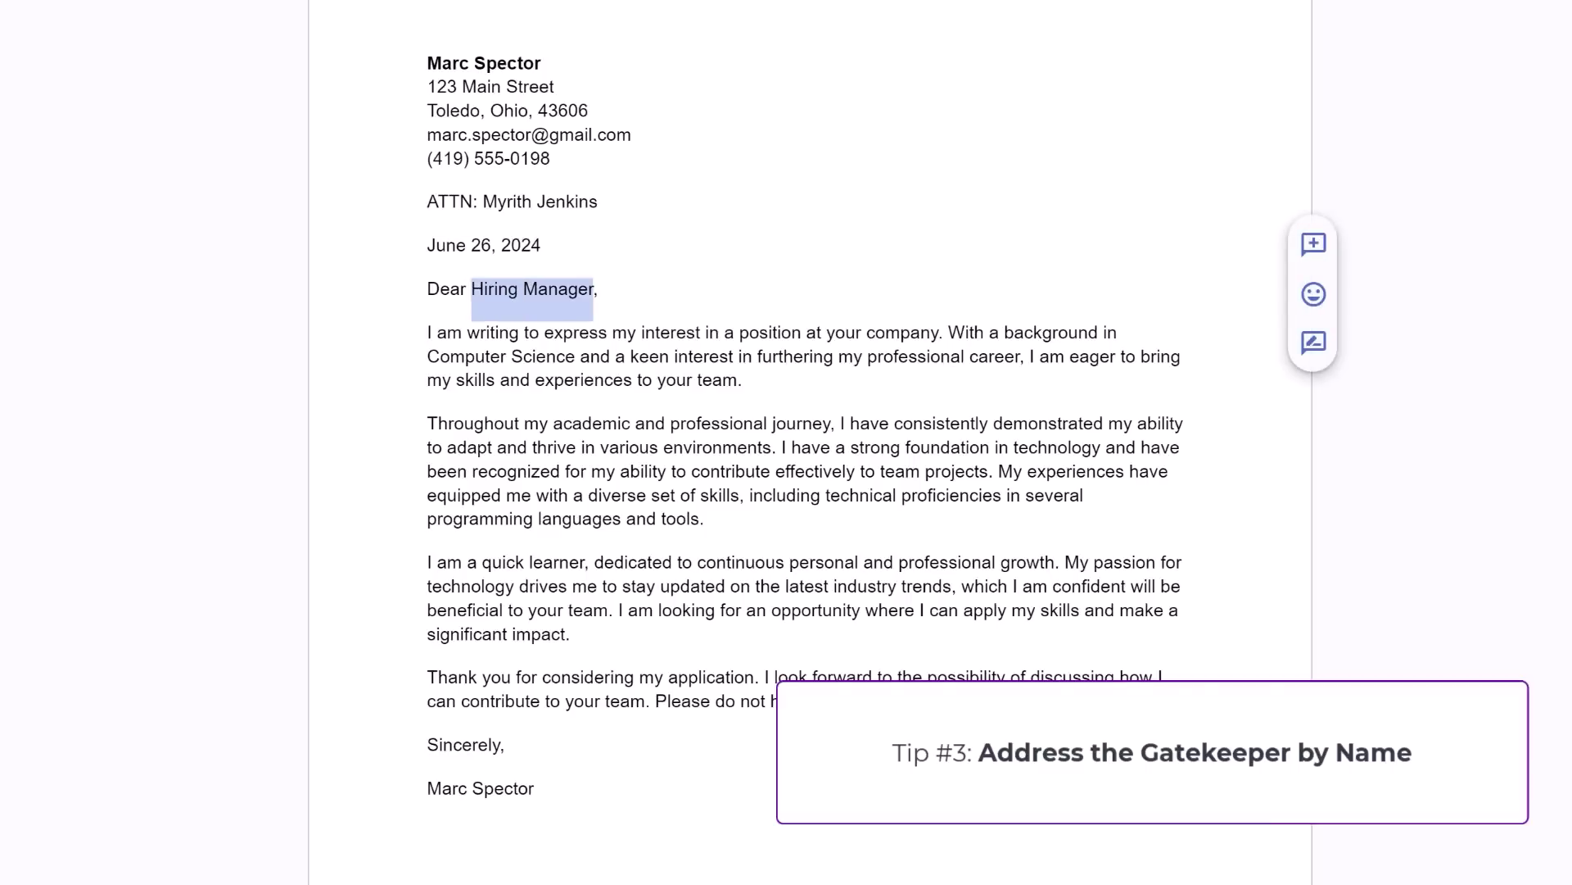
{"action": "type", "text": "Myrith"}
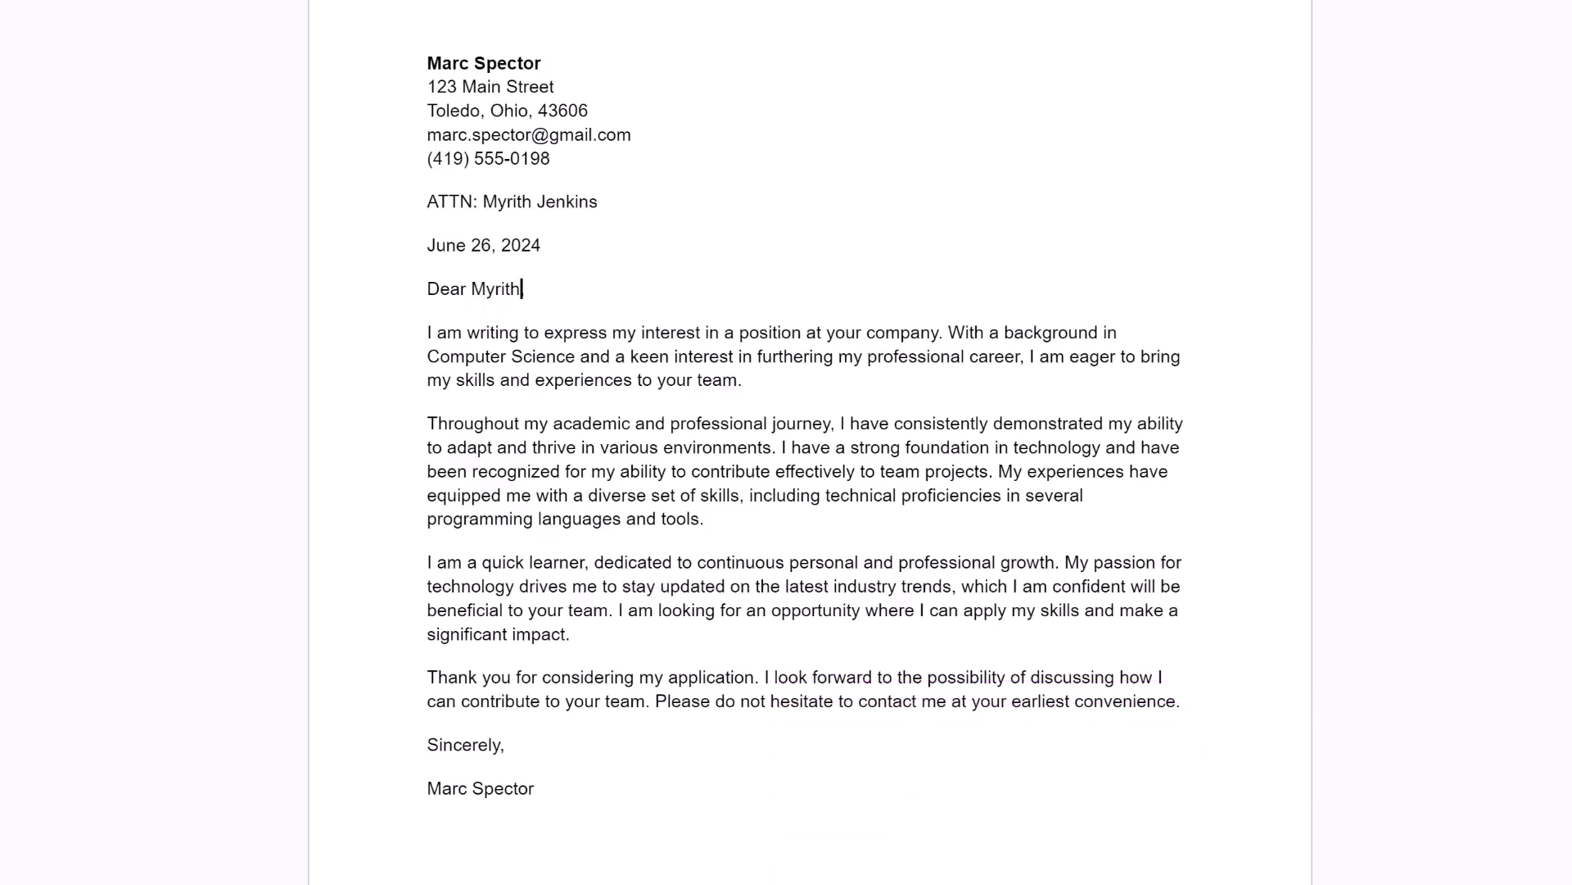
{"action": "type", "text": ","}
Replace the opening paragraph with an Innovatech-specific paragraph and open a blank line after it.
{"action": "left_click_drag", "start_coordinate": [742, 385], "coordinate": [427, 331]}
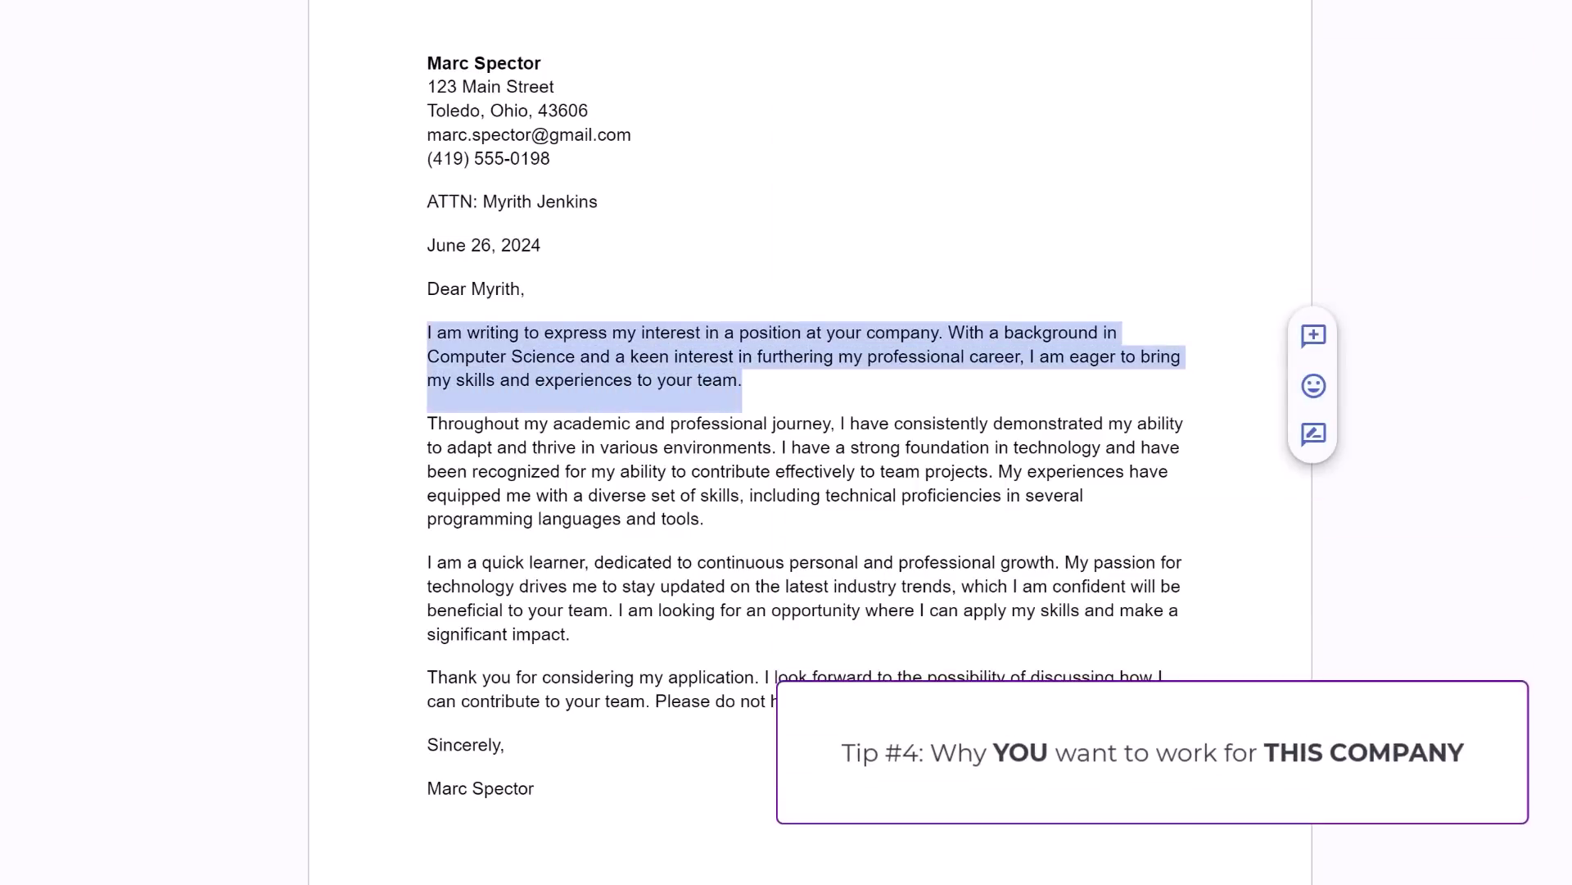
{"action": "type", "text": "Why I want to work at THIS COMPANY."}
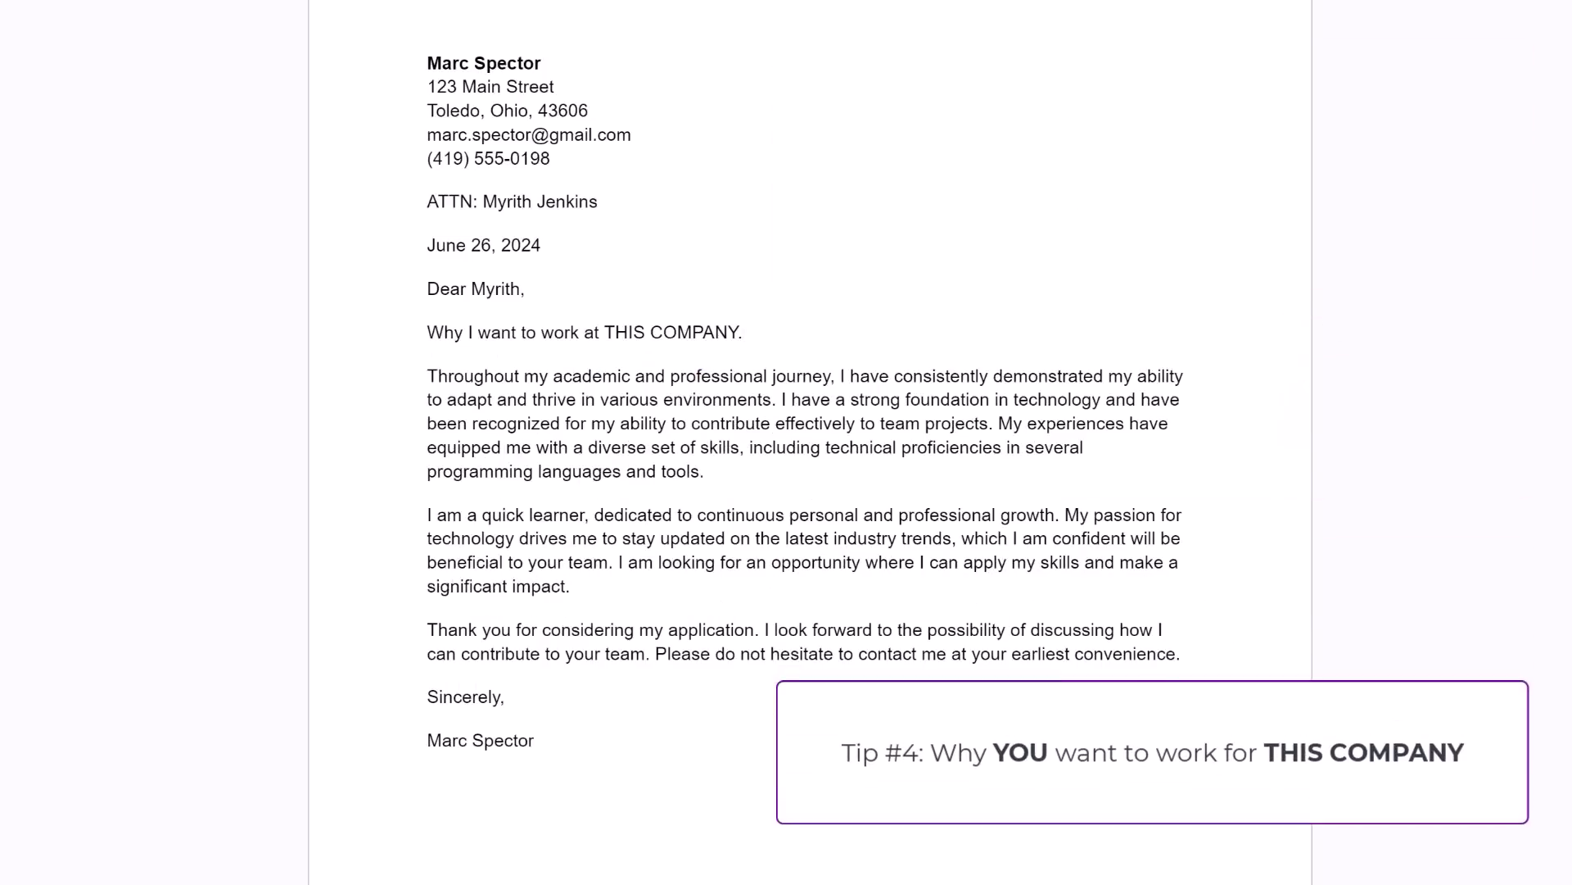
{"action": "left_click_drag", "start_coordinate": [742, 331], "coordinate": [427, 332]}
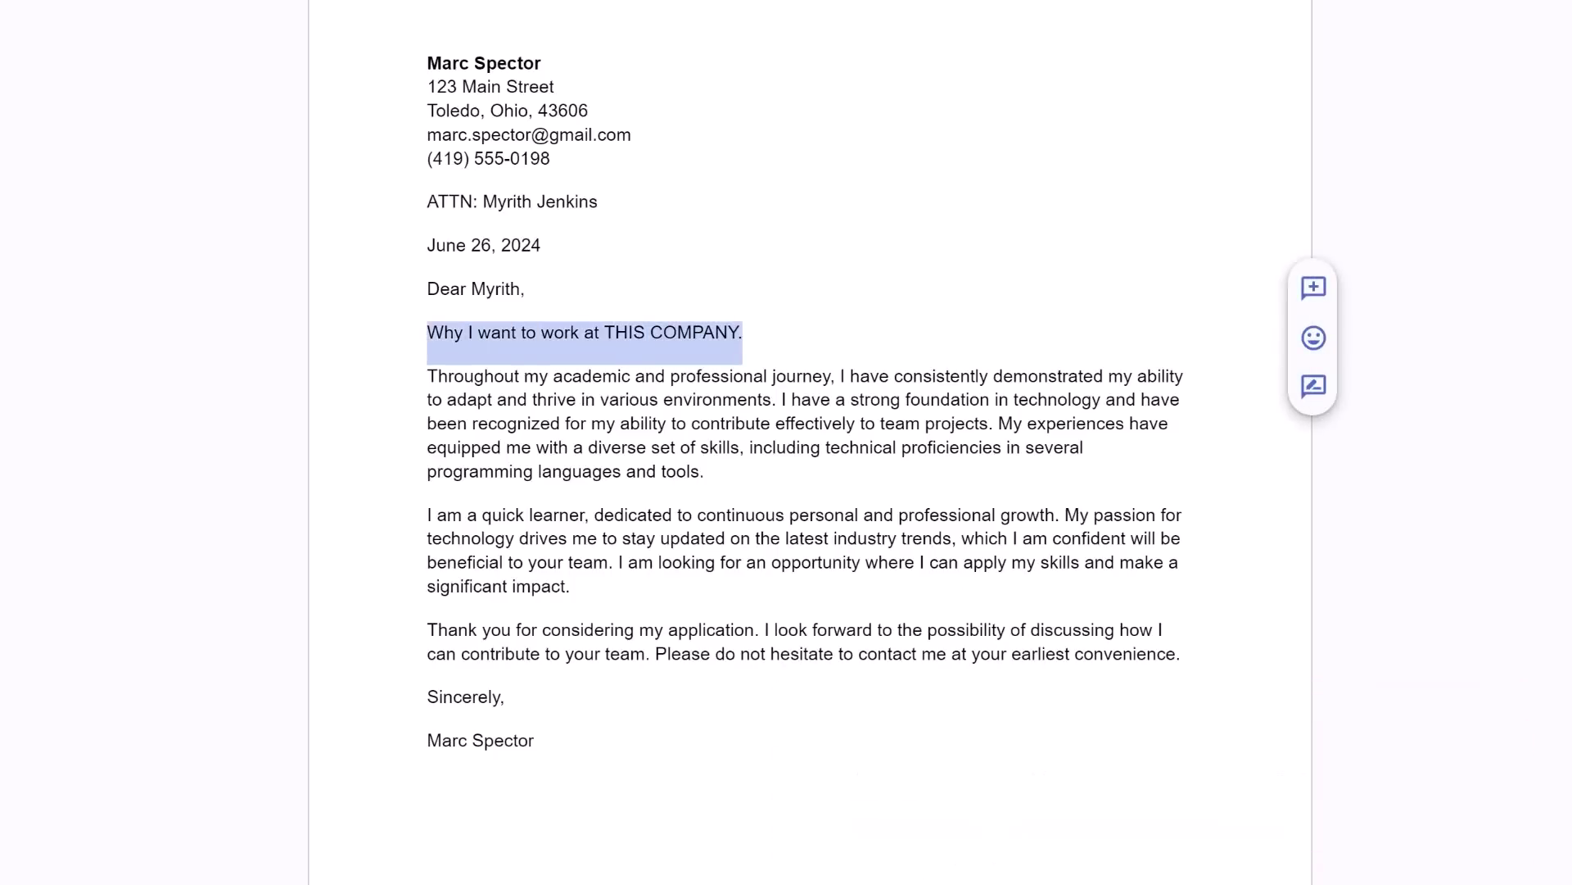
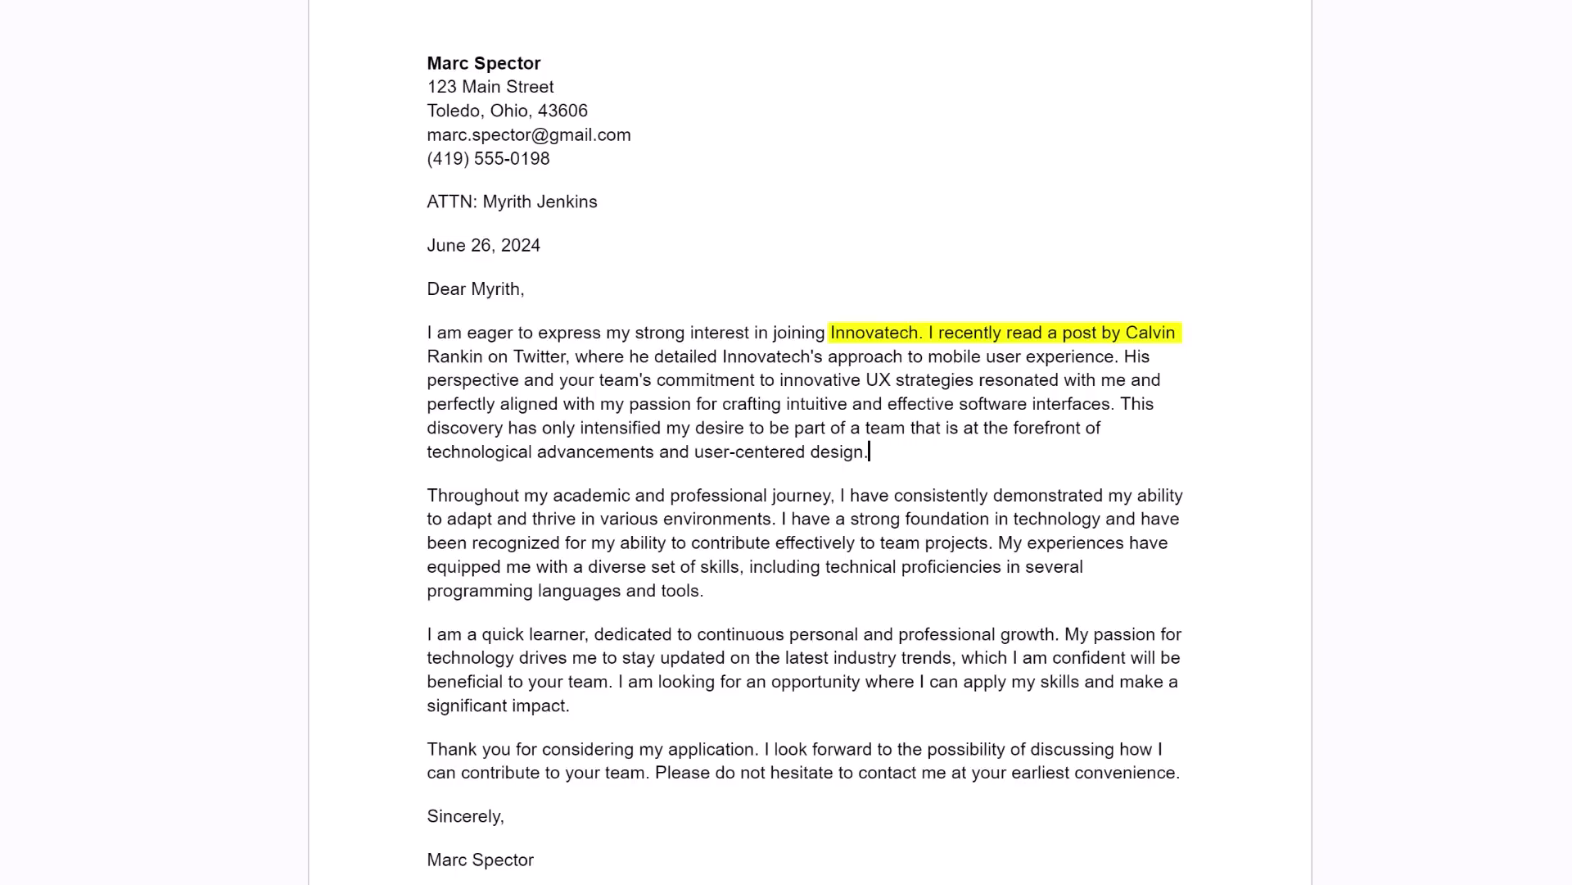
{"action": "key", "text": "Return"}
{"action": "key", "text": "Return"}
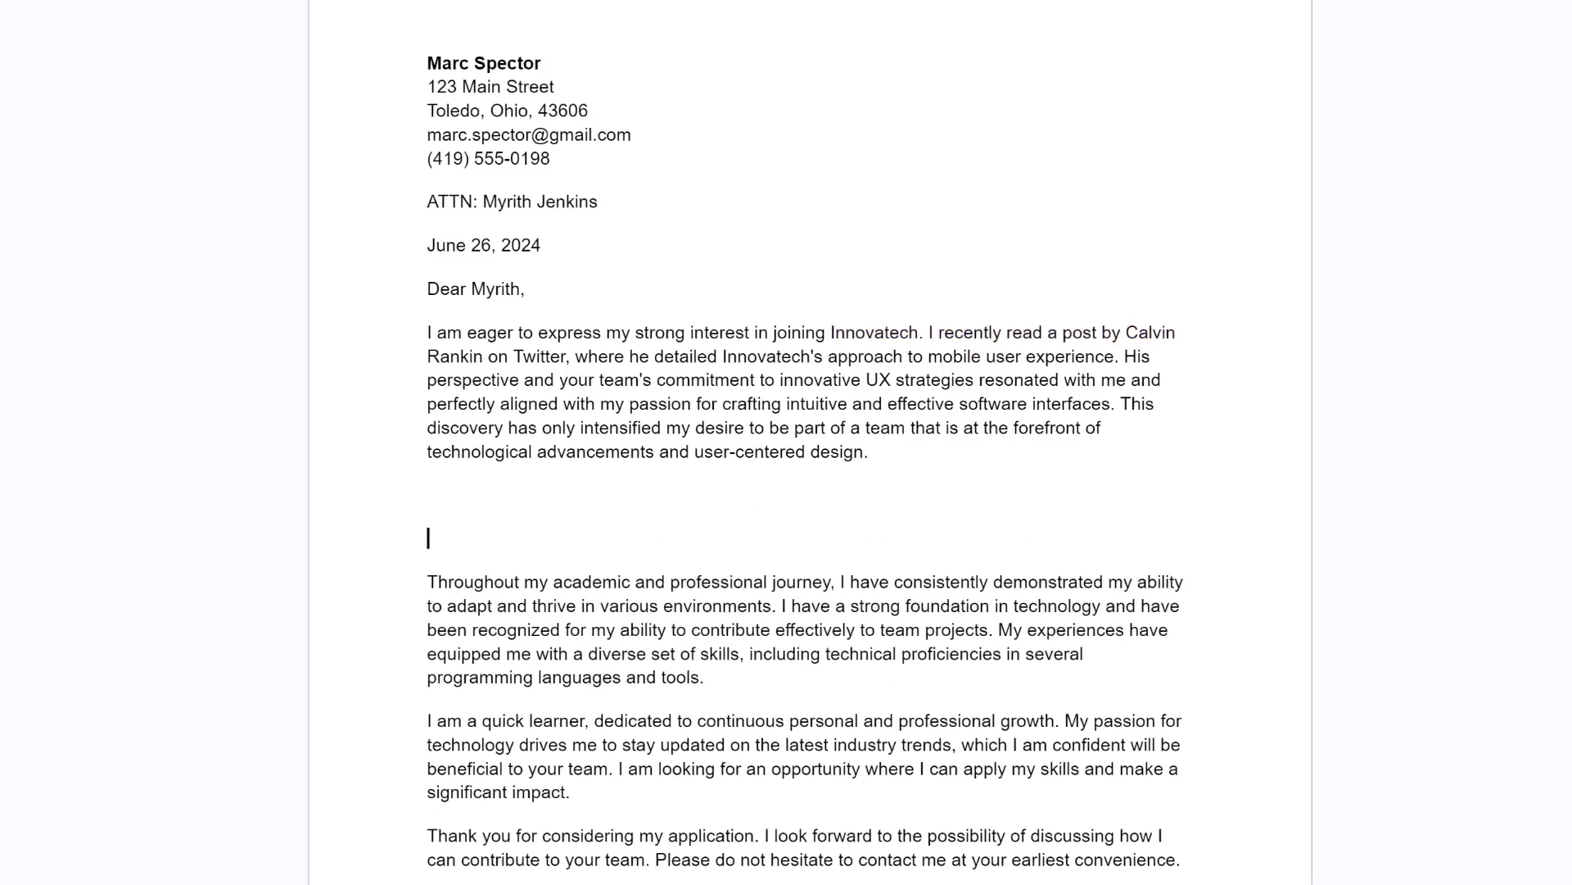
{"action": "key", "text": "Up"}
Insert the fit line, then replace it and the 'Throughout' paragraph with a Computer Science paragraph.
{"action": "type", "text": "Why I am a perfect fit for THIS POSITION."}
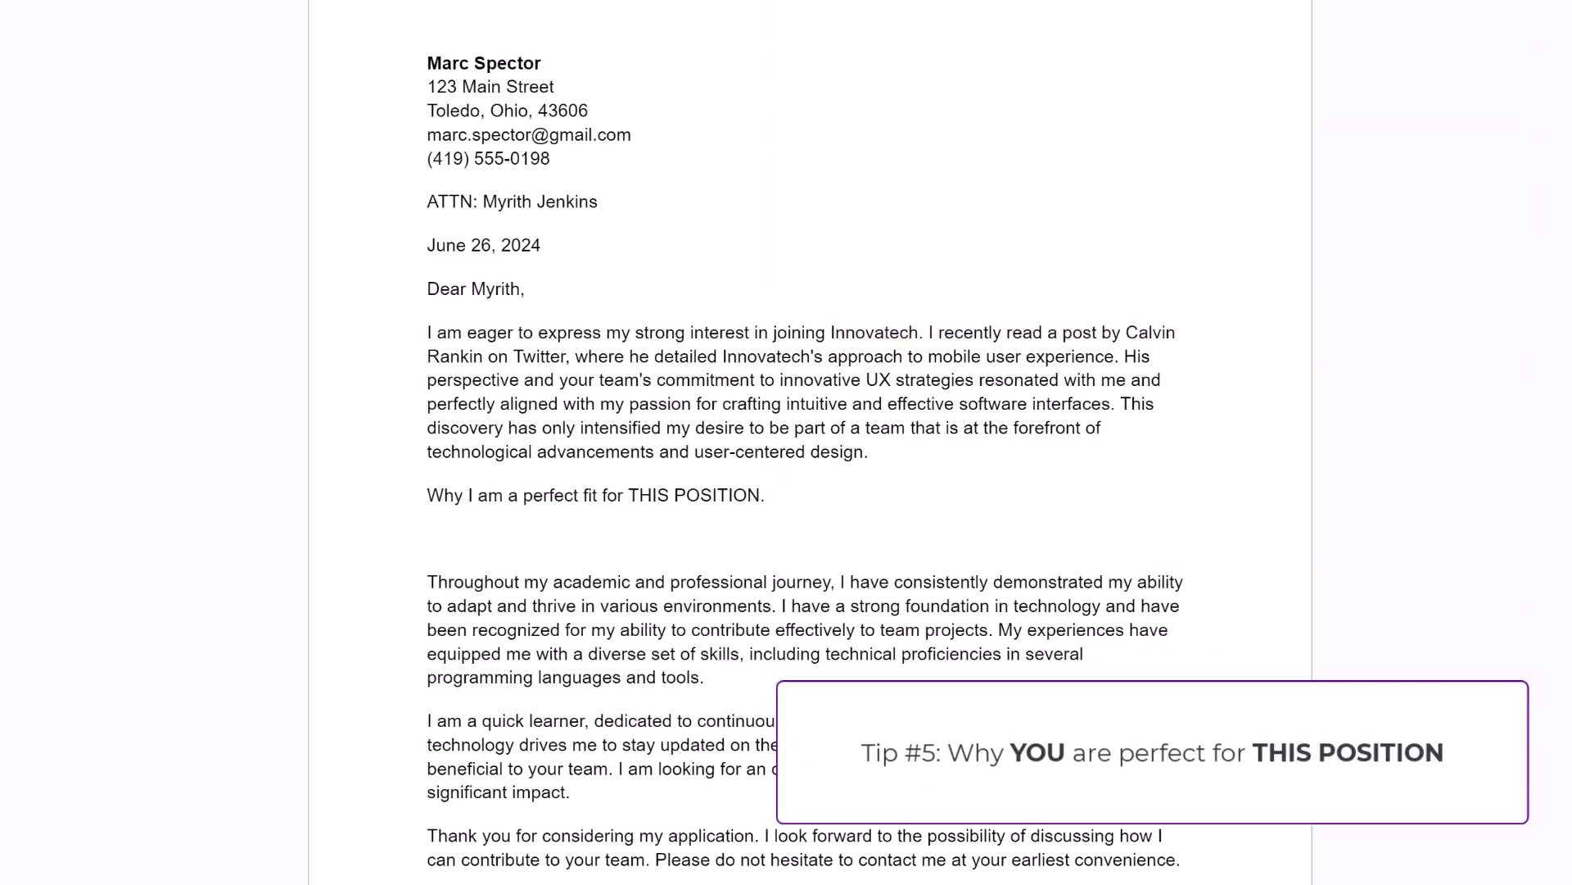
{"action": "left_click", "coordinate": [428, 538]}
{"action": "left_click_drag", "start_coordinate": [704, 678], "coordinate": [428, 494]}
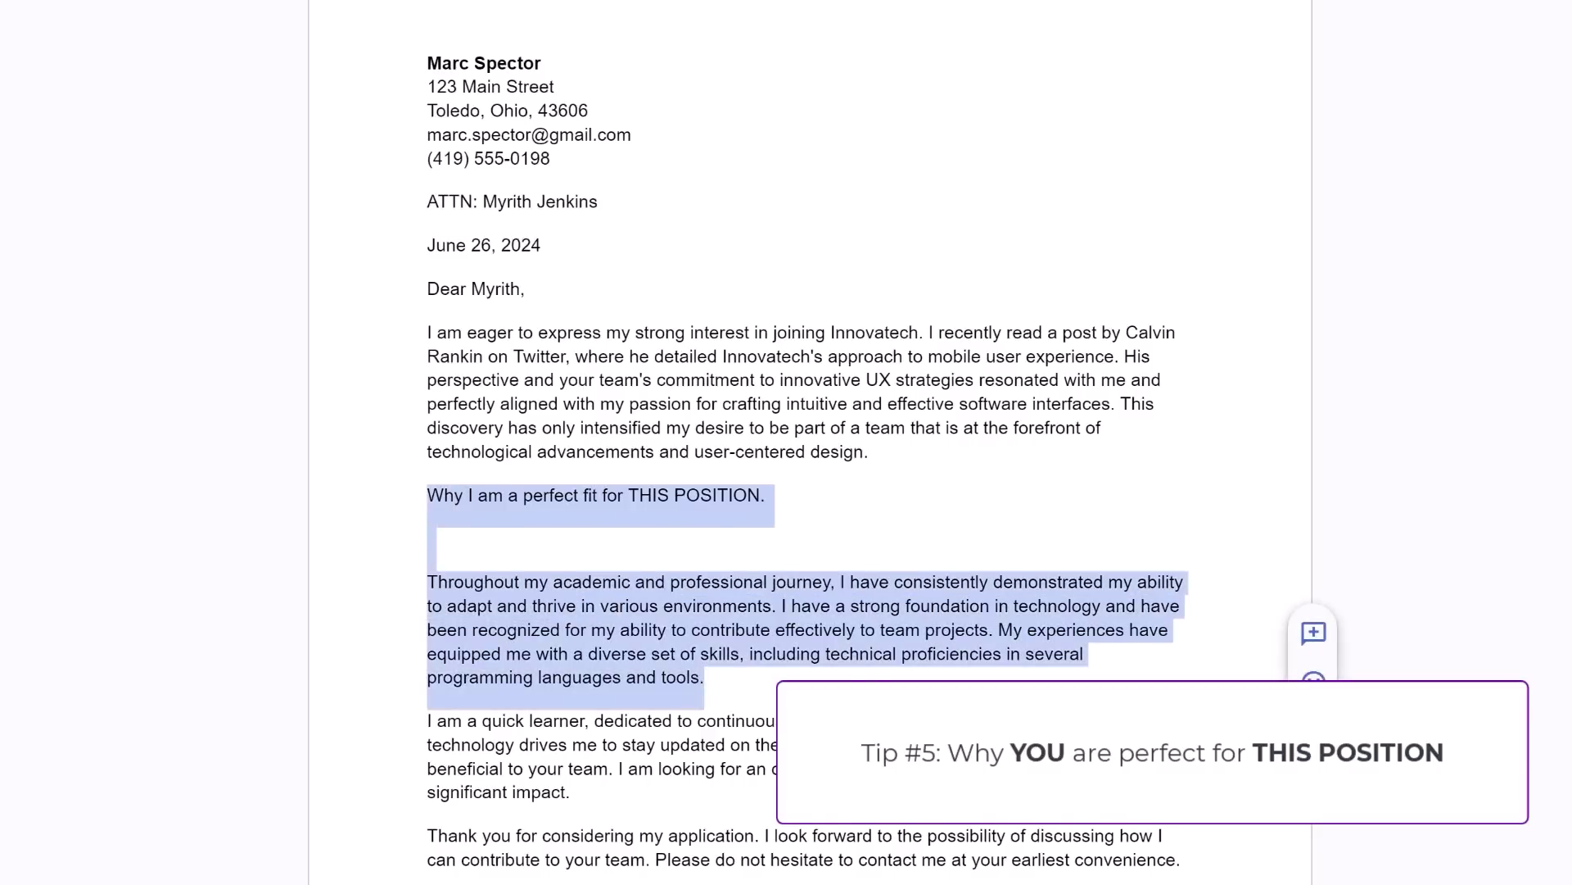
{"action": "type", "text": "As a recent graduate with a Bachelor's Degree in Computer Science from the University of Toledo, I have cultivated a robust set of skills in front-end technologies including JavaScript, React.js, and Node.js. My academic projects and internships have not only honed my abilities in these technologies but also instilled a disciplined approach to coding, testing, and deploying scalable applications. I am driven by the same values that define Innovatech: innovation, integrity, and teamwork. My eagerness to join a professional and reputable firm like yours comes from a desire to be surrounded by experienced professionals from whom I can learn and with whom I can collaborate to deliver exceptional digital solutions."}
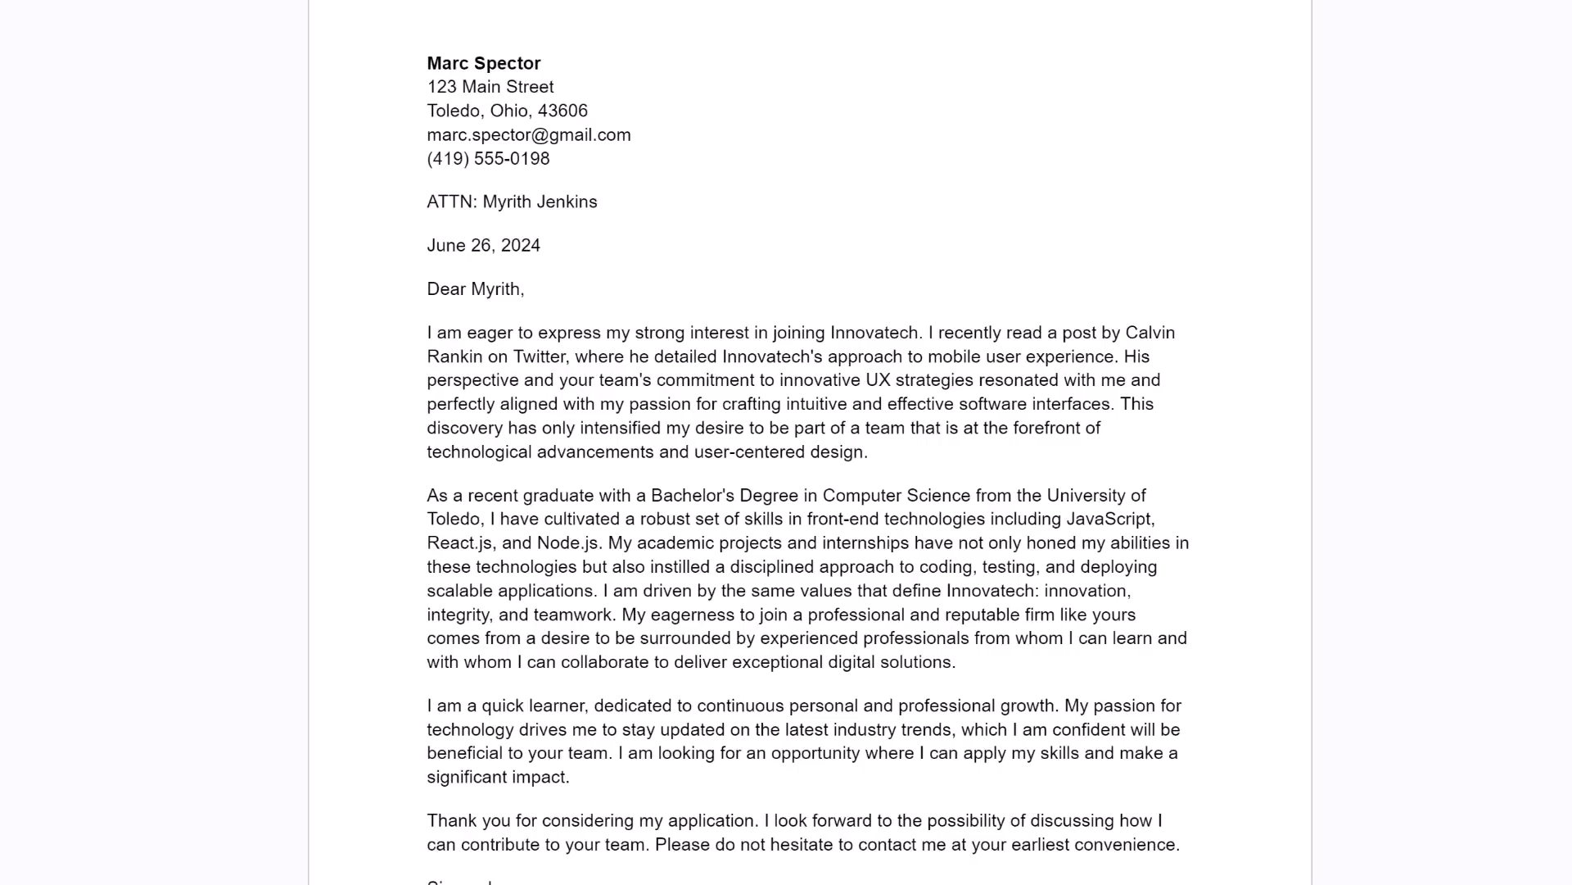
Delete 'the possibility of' from the cover letter's closing paragraph.
{"action": "scroll", "coordinate": [807, 459], "scroll_direction": "down", "scroll_amount": 1}
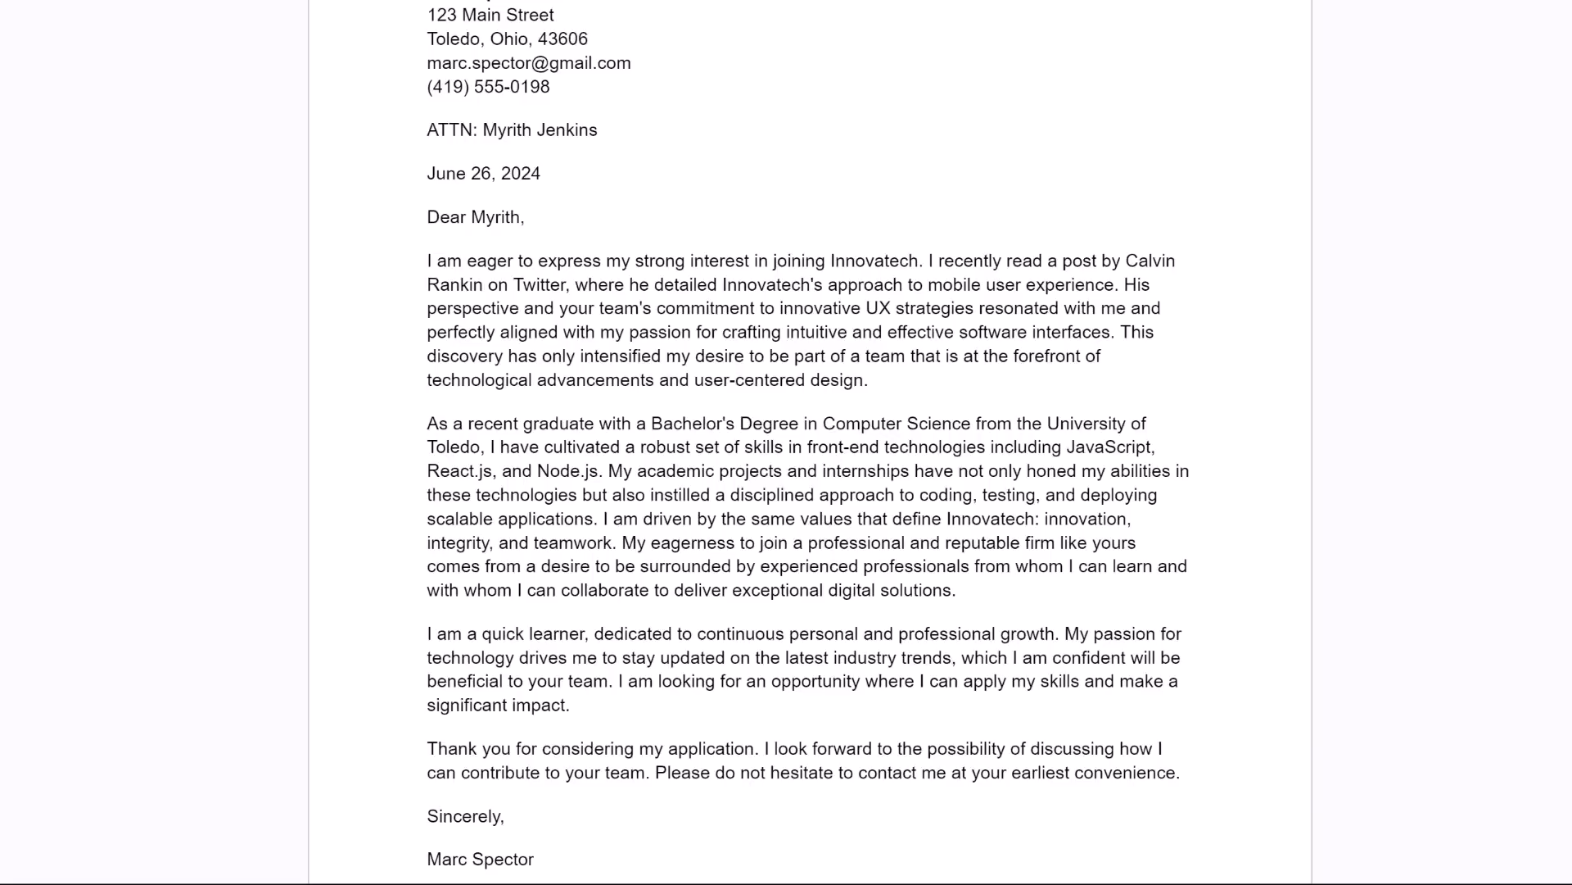
{"action": "left_click_drag", "start_coordinate": [898, 749], "coordinate": [1030, 749]}
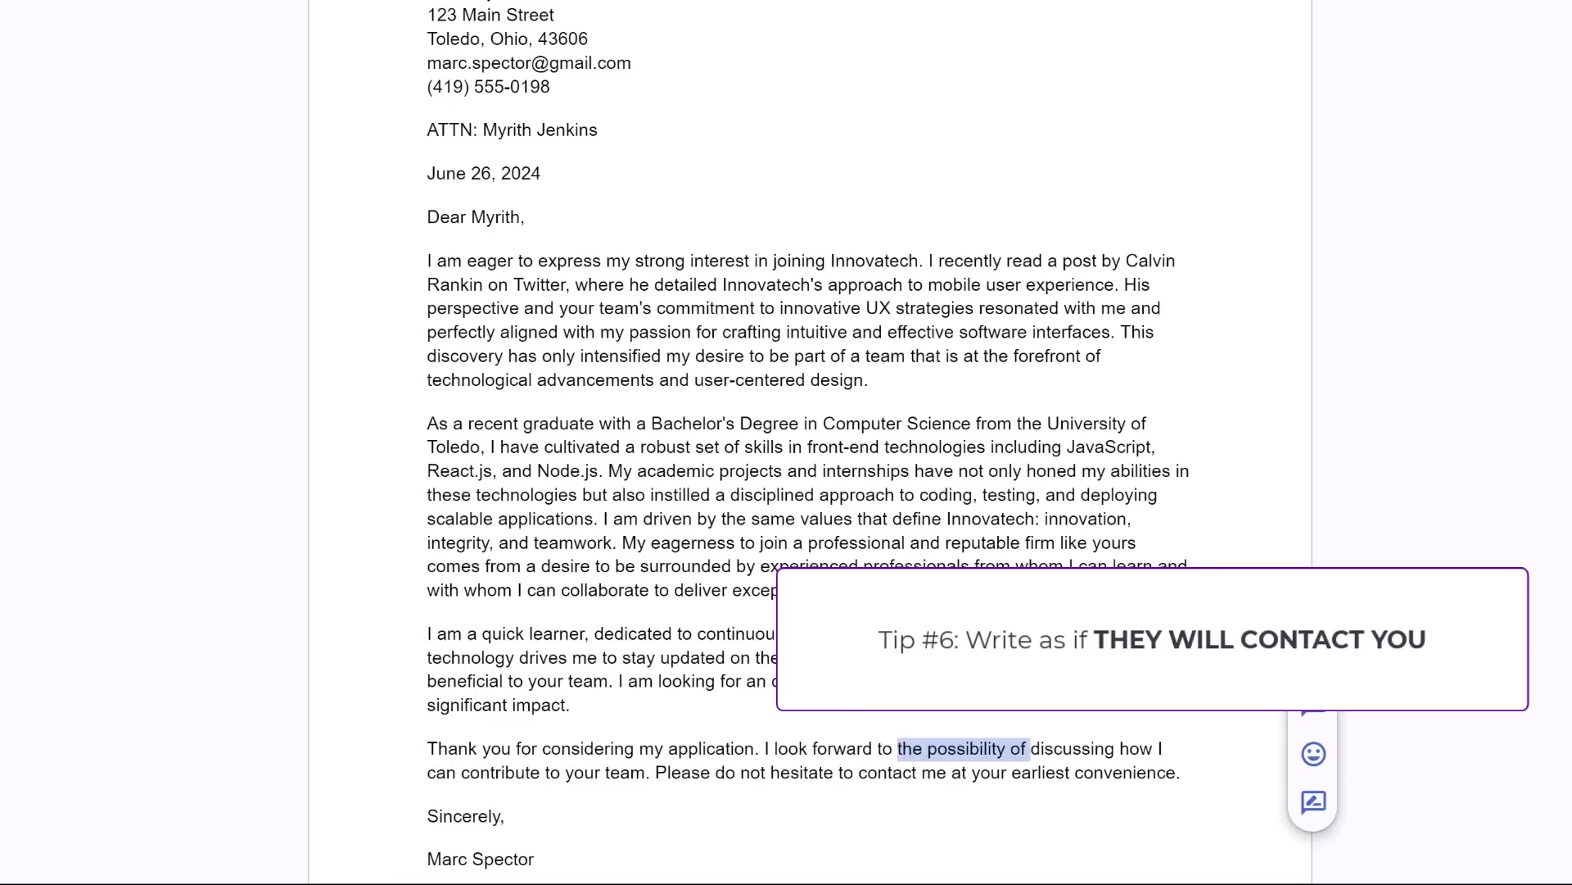
{"action": "key", "text": "BackSpace"}
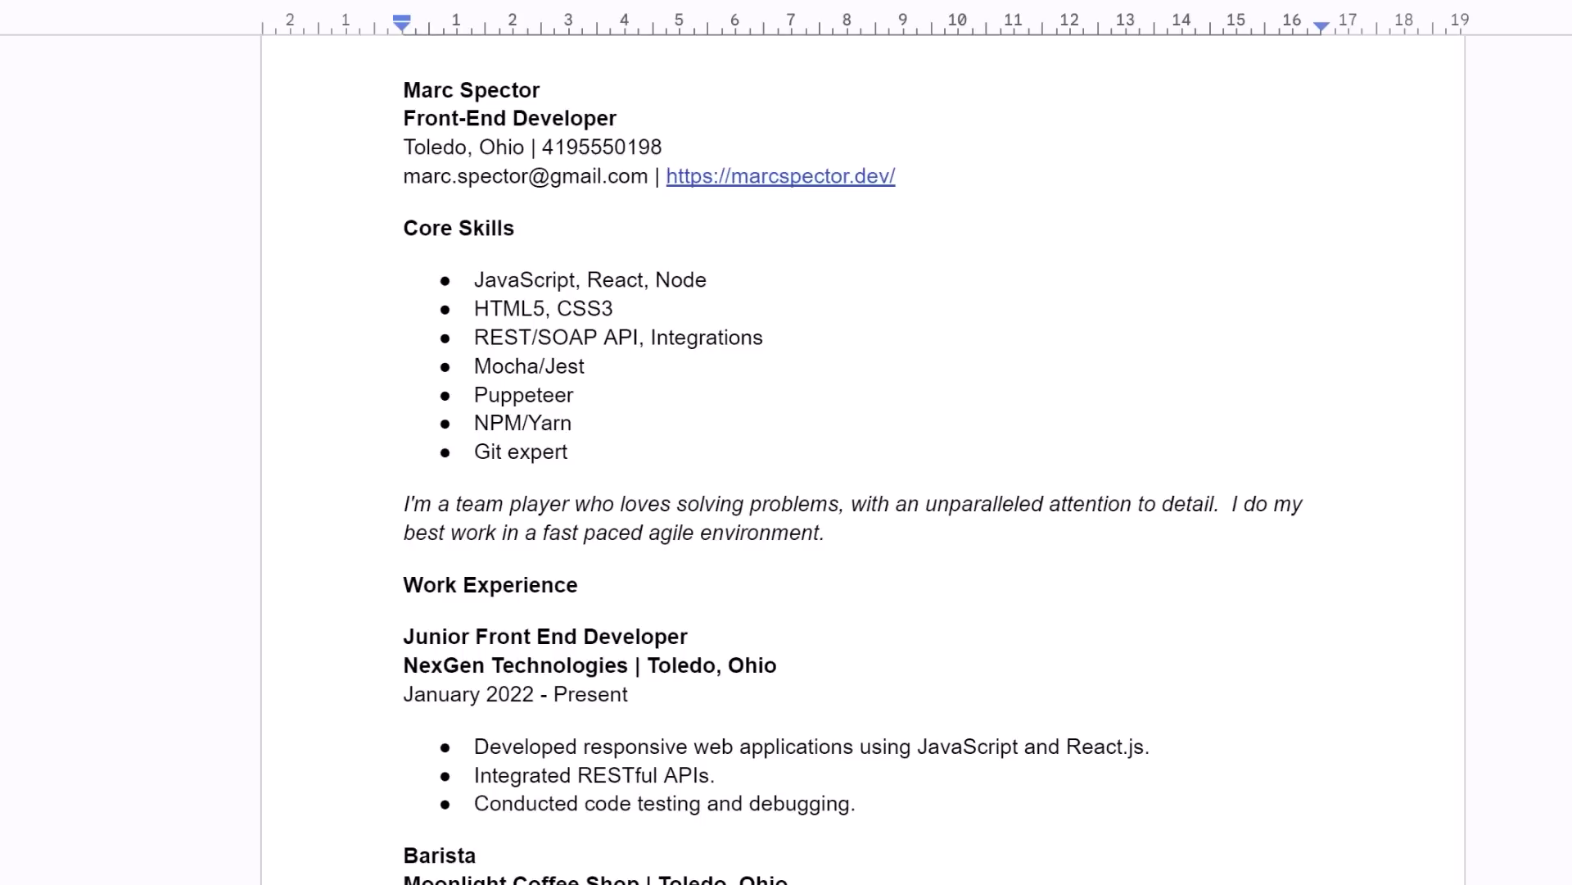
Insert a '|' separator and paste the LinkedIn profile URL between the e-mail and website.
{"action": "type", "text": "|"}
{"action": "left_click", "coordinate": [661, 176]}
{"action": "type", "text": "https://www.linkedin.com/in/marc-spector/"}
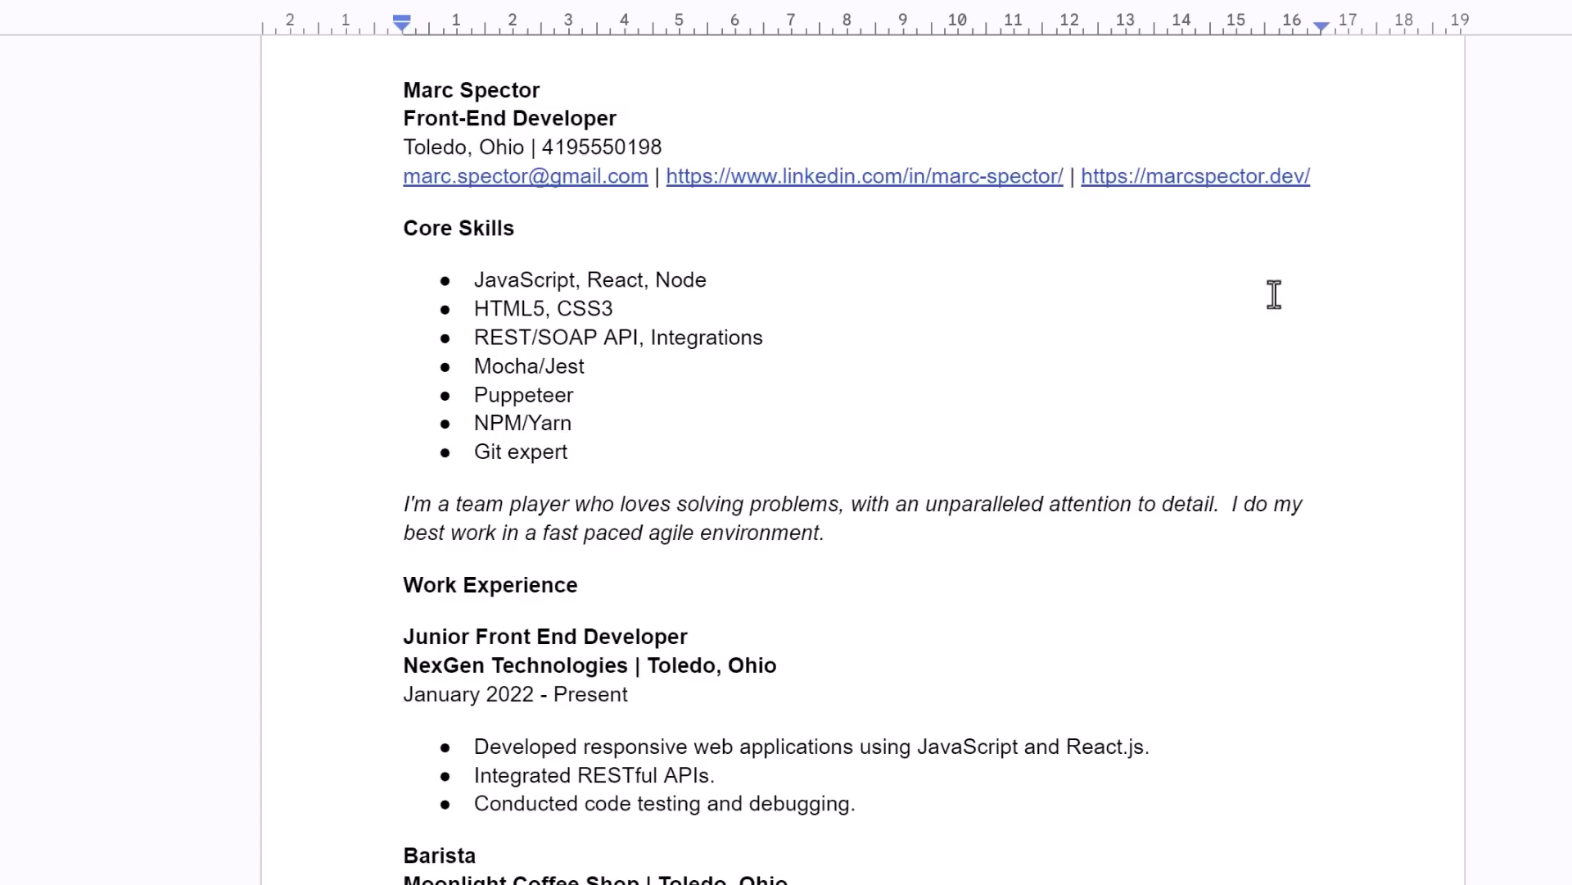
Rename the Work Experience heading to Recent Experience.
{"action": "scroll", "coordinate": [1257, 267], "scroll_direction": "down", "scroll_amount": 5}
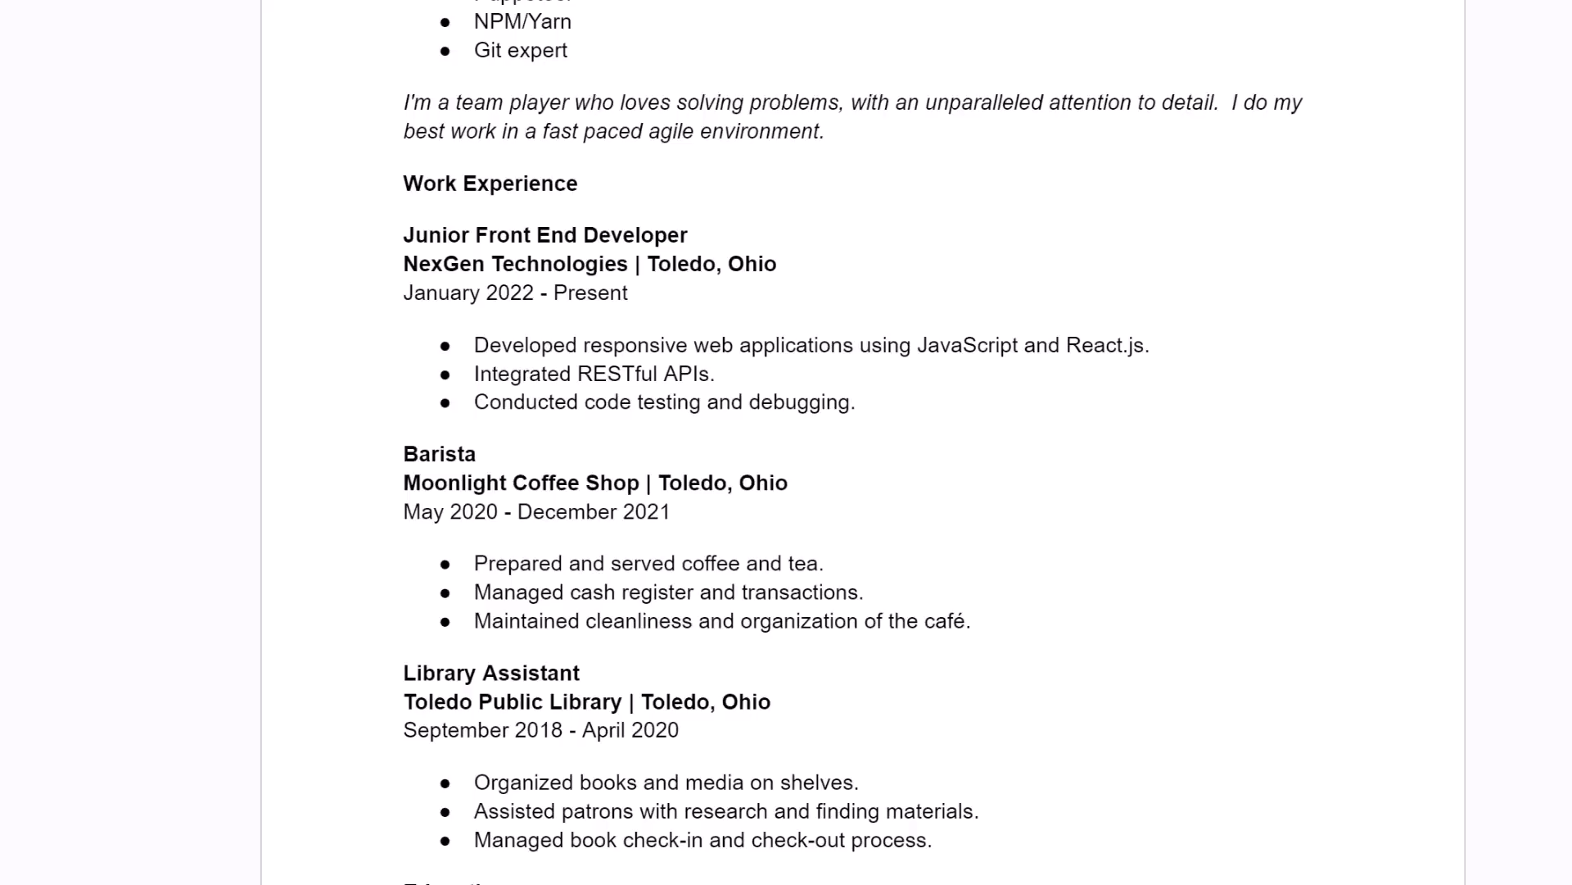
{"action": "left_click", "coordinate": [579, 184]}
{"action": "key", "text": "Home"}
{"action": "key", "text": "Right"}
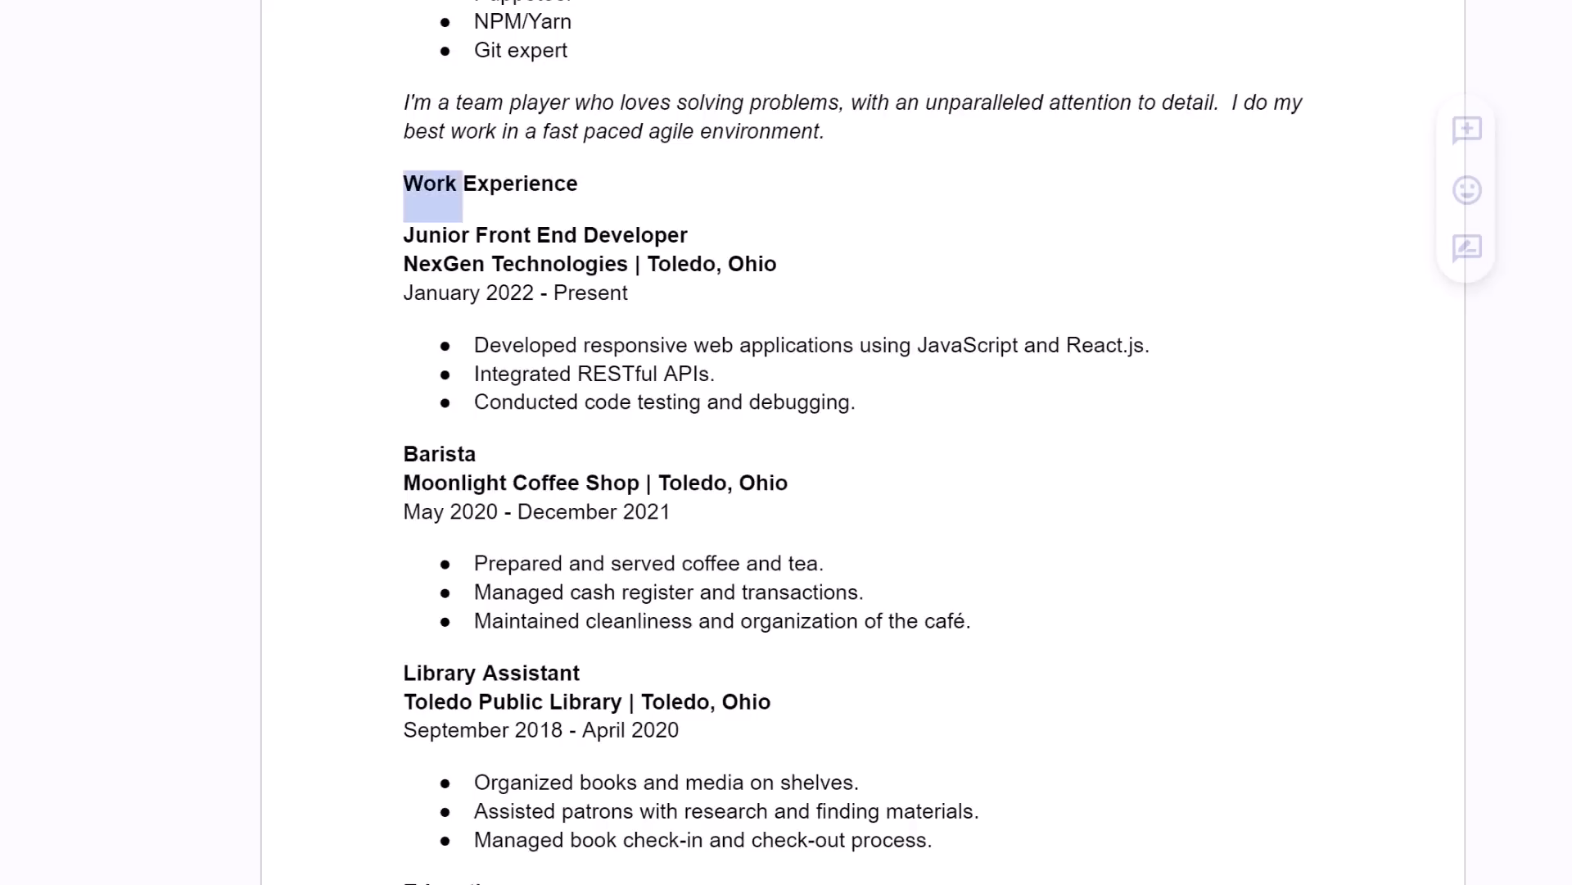
{"action": "key", "text": "Left"}
{"action": "key", "text": "ctrl+shift+Right"}
{"action": "type", "text": "Recent"}
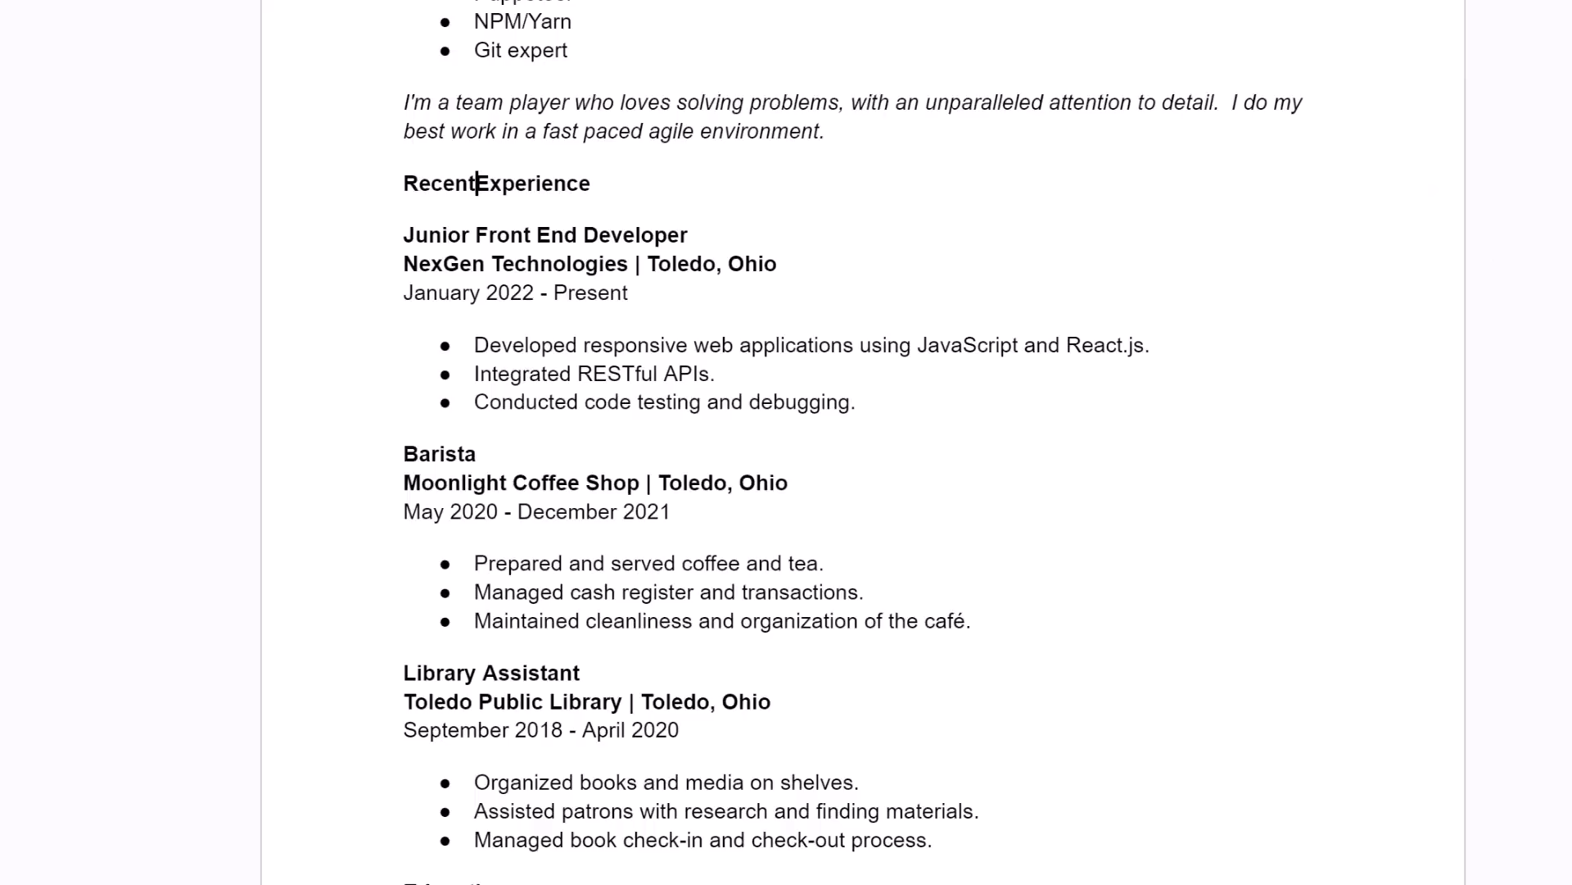
Delete the Barista and Library Assistant job entries.
{"action": "key", "text": "End"}
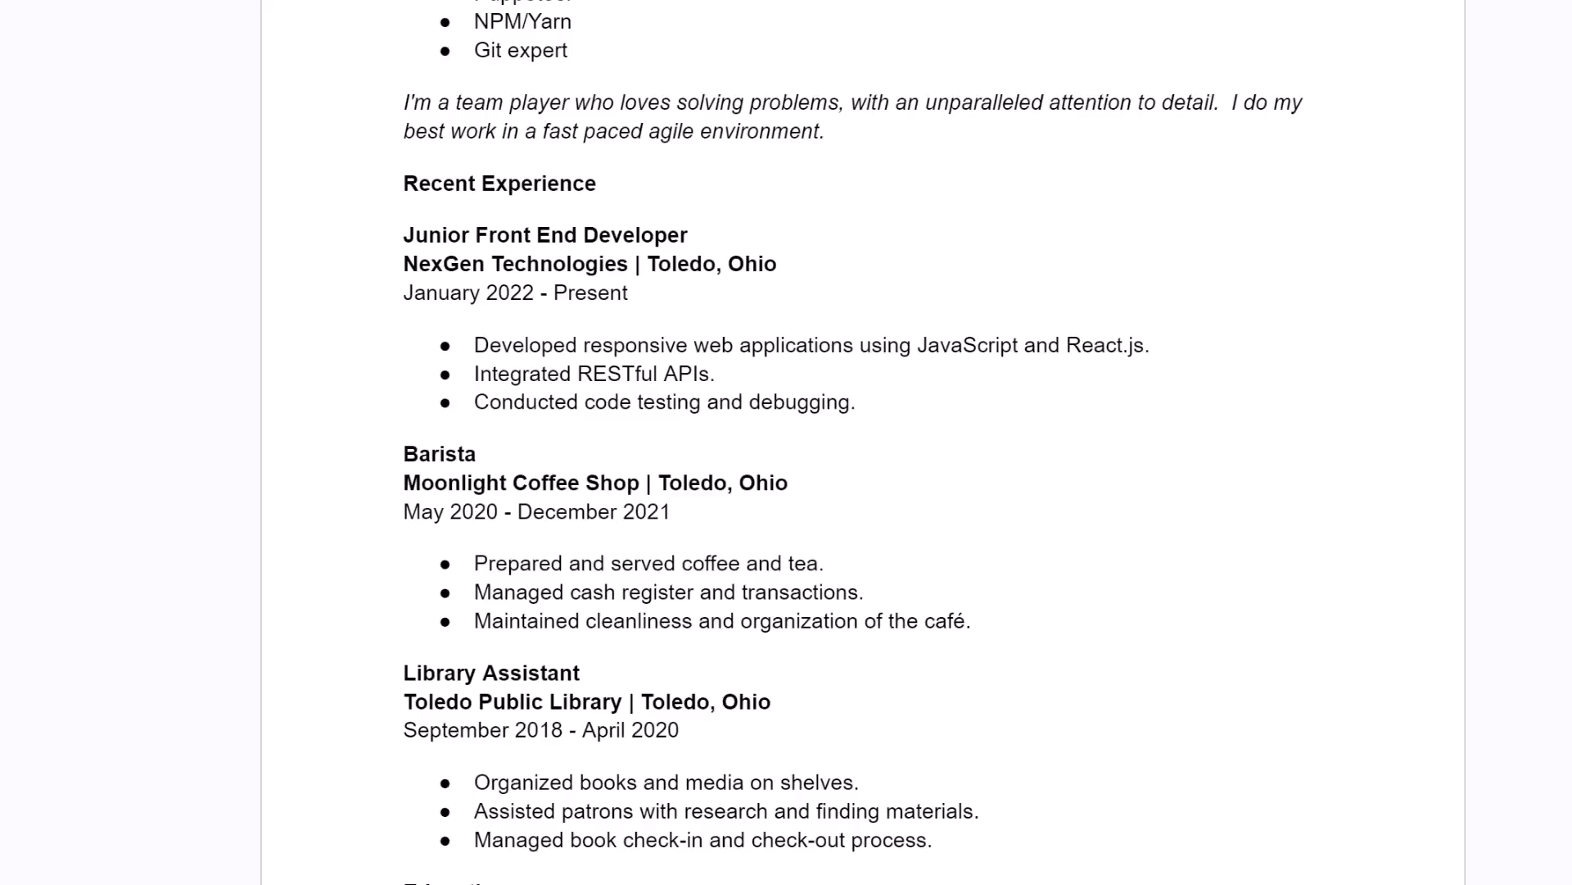
{"action": "key", "text": "shift+Up"}
{"action": "key", "text": "shift+Up"}
{"action": "key", "text": "shift+Up"}
{"action": "key", "text": "shift+Up"}
{"action": "key", "text": "shift+Up"}
{"action": "key", "text": "shift+Up"}
{"action": "key", "text": "shift+Up"}
{"action": "key", "text": "shift+Up"}
{"action": "key", "text": "shift+Up"}
{"action": "key", "text": "shift+Up"}
{"action": "key", "text": "shift+Up"}
{"action": "key", "text": "shift+Up"}
{"action": "key", "text": "shift+Up"}
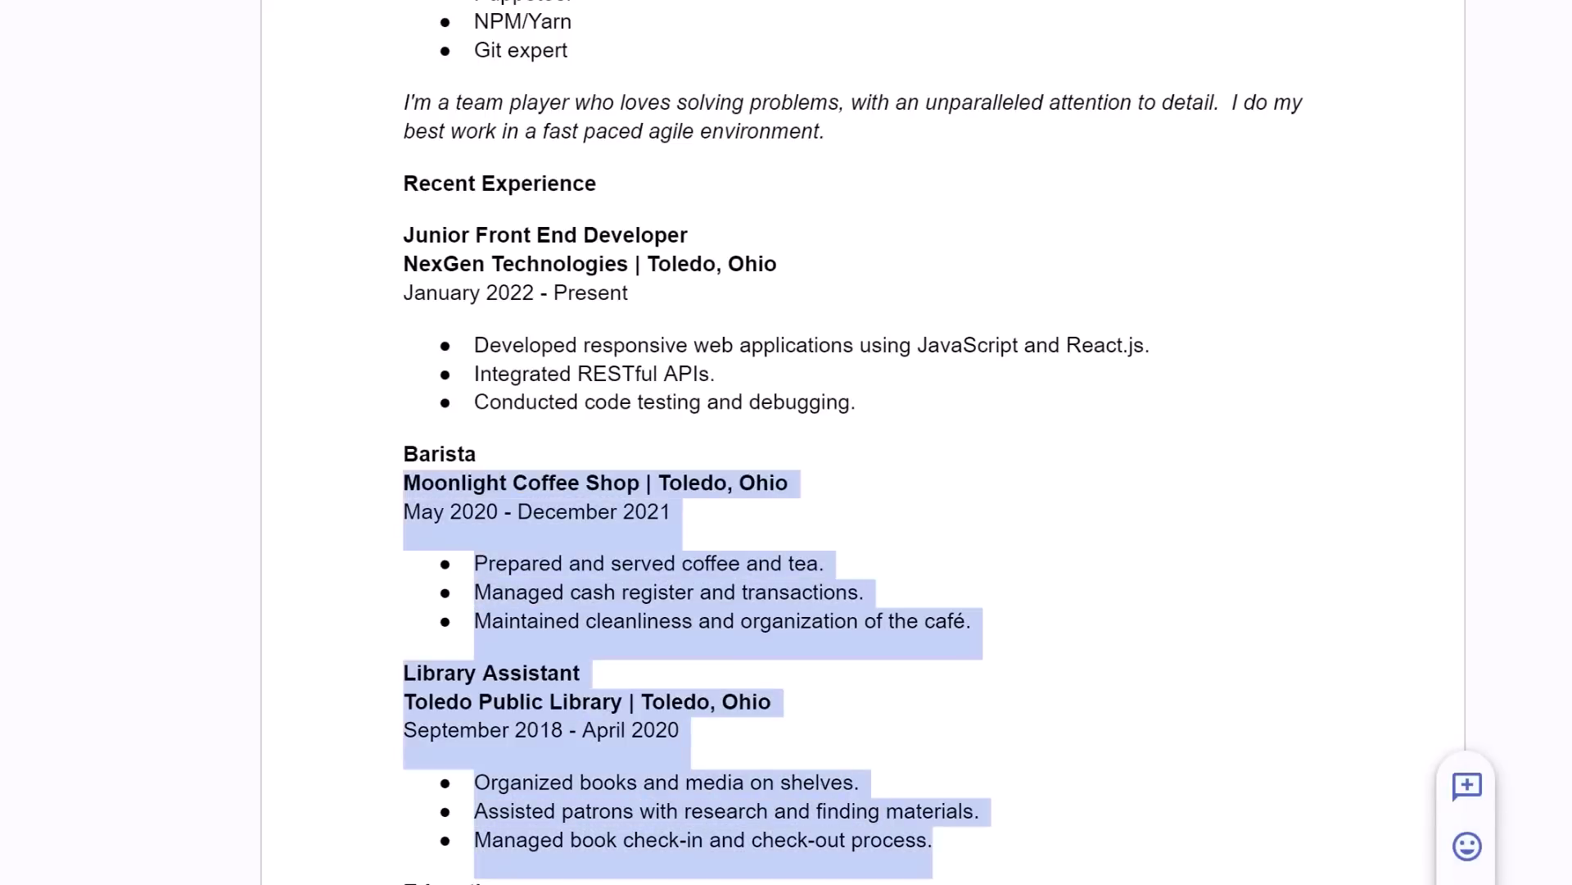
{"action": "key", "text": "shift+Up"}
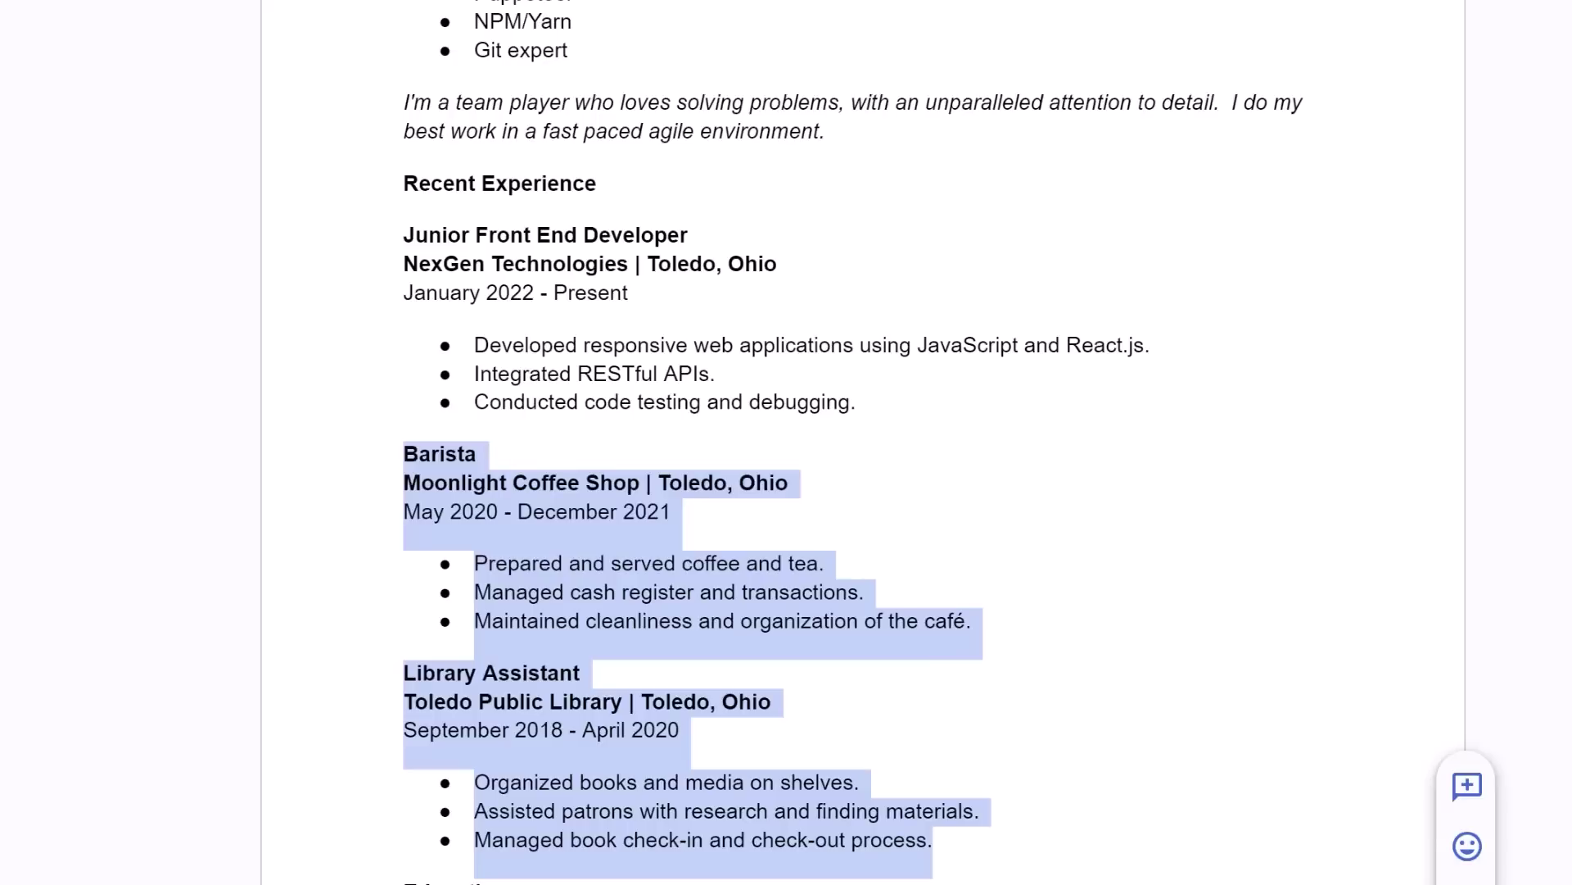
{"action": "key", "text": "BackSpace"}
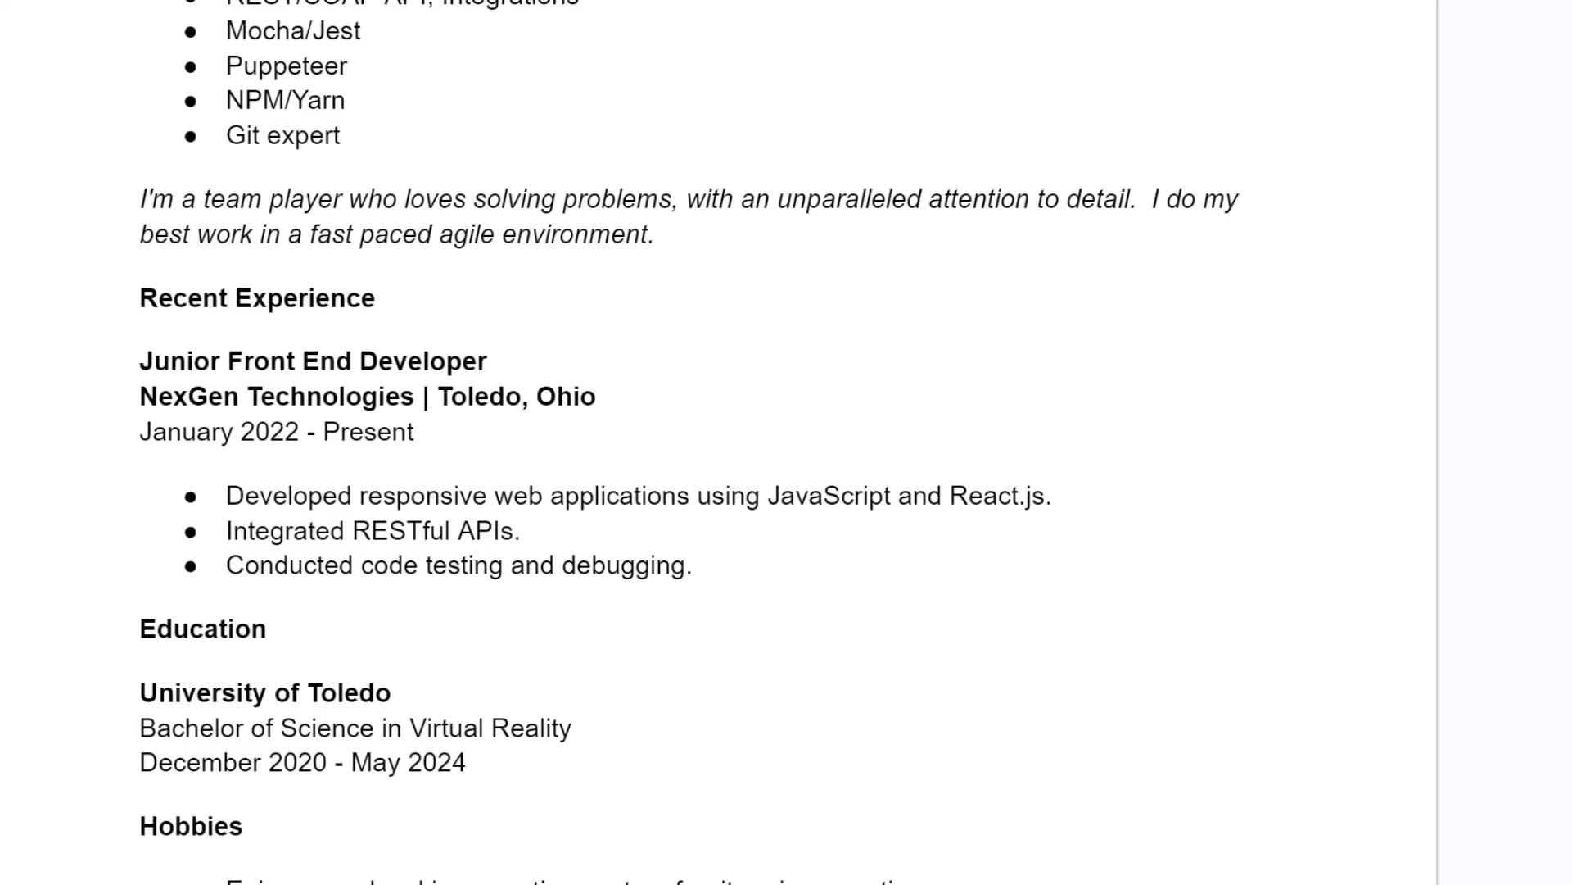
Replace the three NexGen bullets with metric versions: client satisfaction, 30% efficiency, 25% less downtime.
{"action": "left_click_drag", "start_coordinate": [1052, 496], "coordinate": [226, 496]}
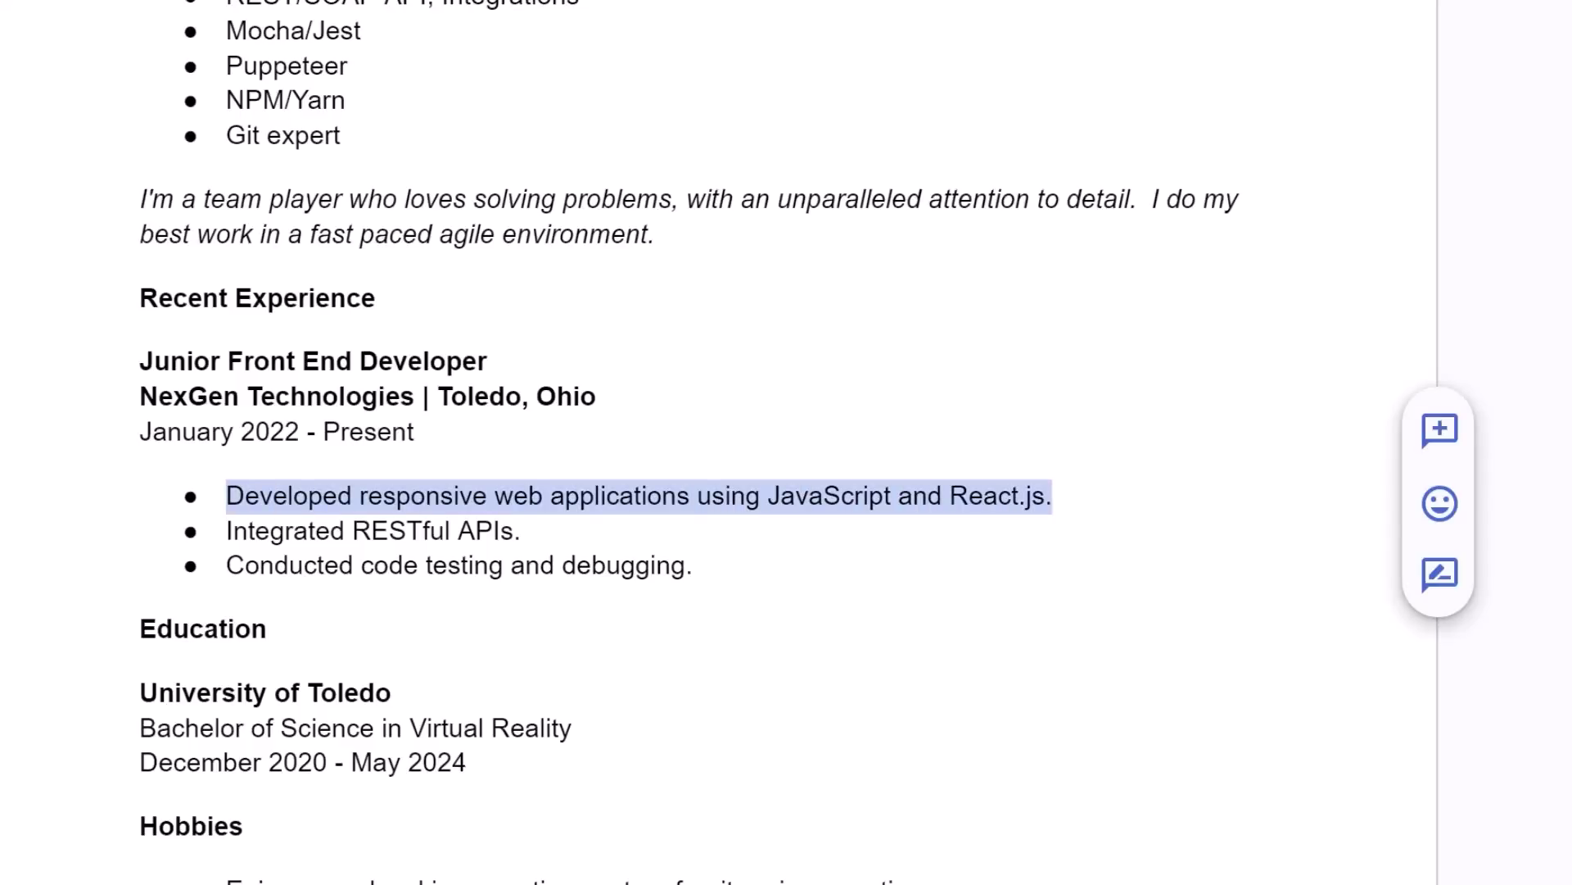
{"action": "key", "text": "ctrl+v"}
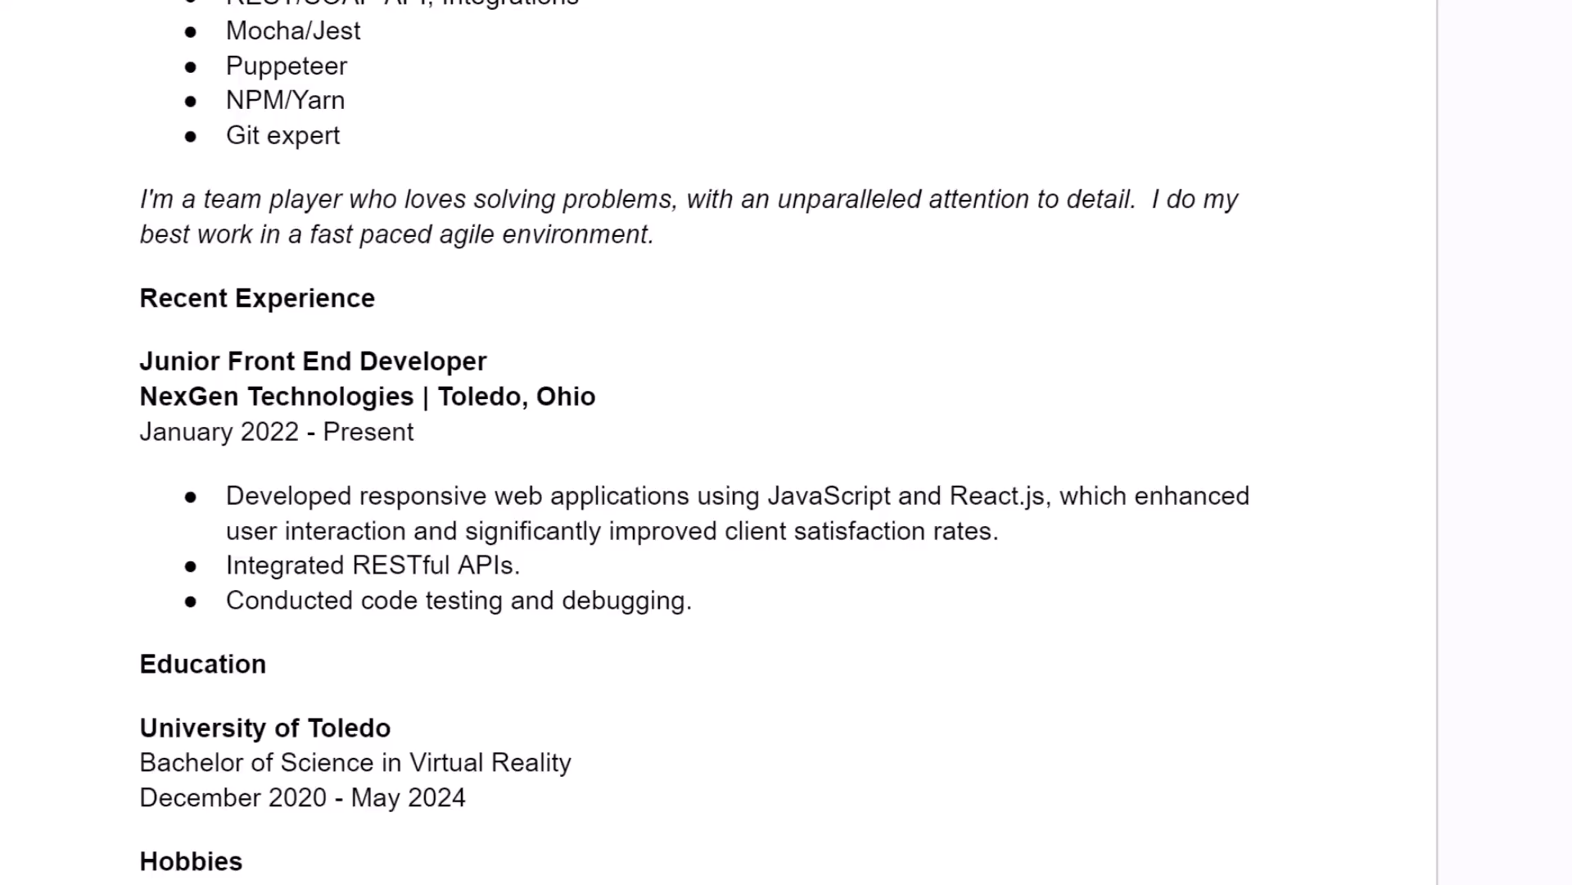
{"action": "left_click_drag", "start_coordinate": [521, 565], "coordinate": [226, 565]}
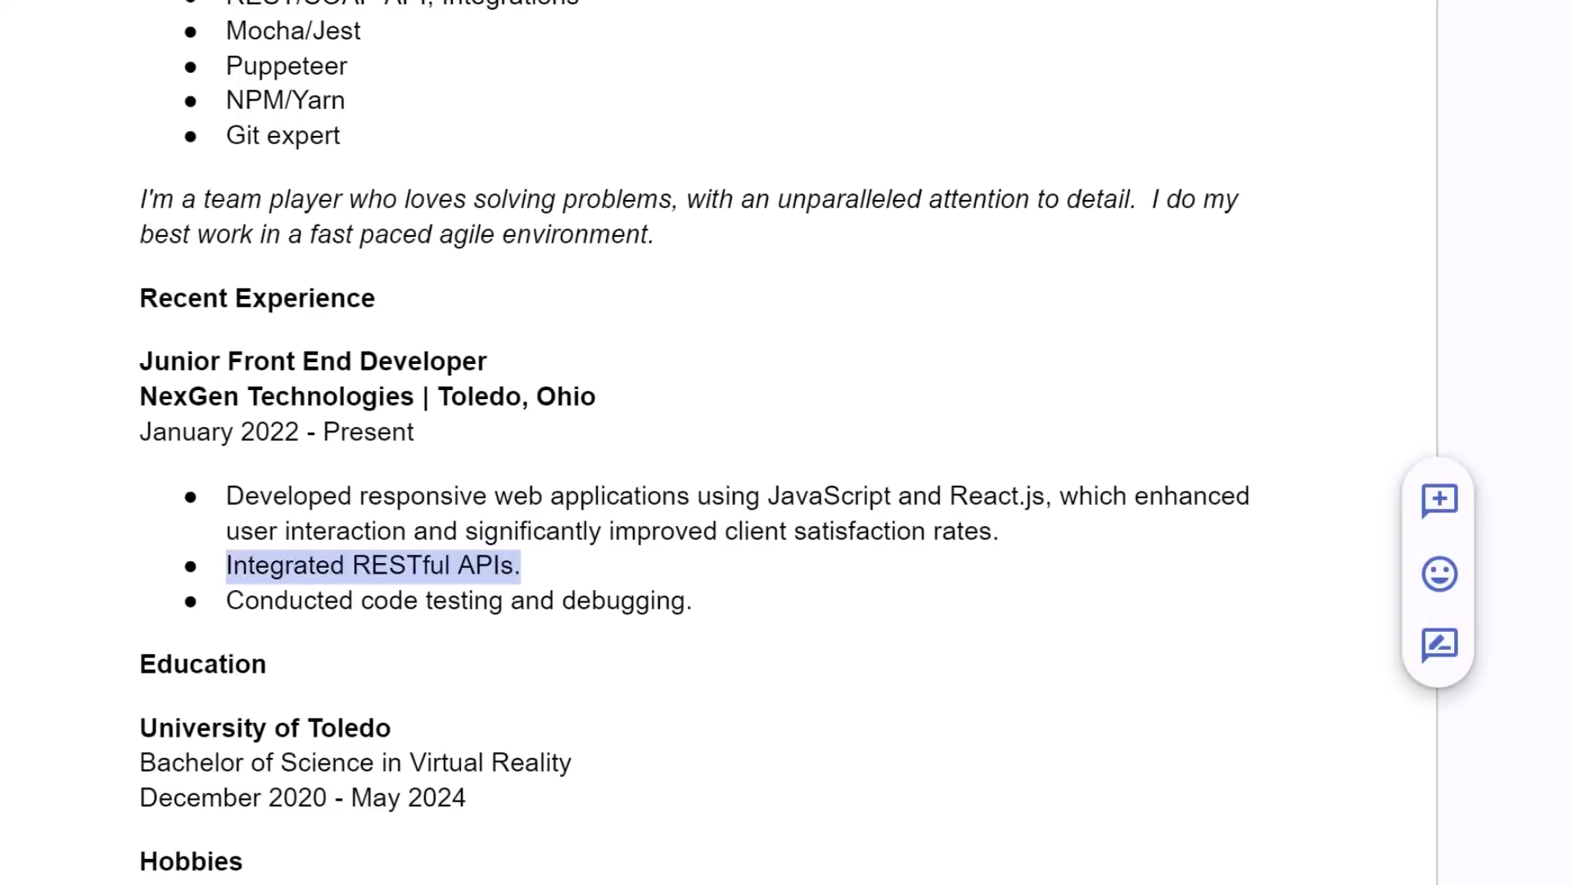
{"action": "type", "text": "Integrated RESTful APIs, enabling seamless data exchange and functionality expansion across platforms, resulting in a 30% increase in system efficiency."}
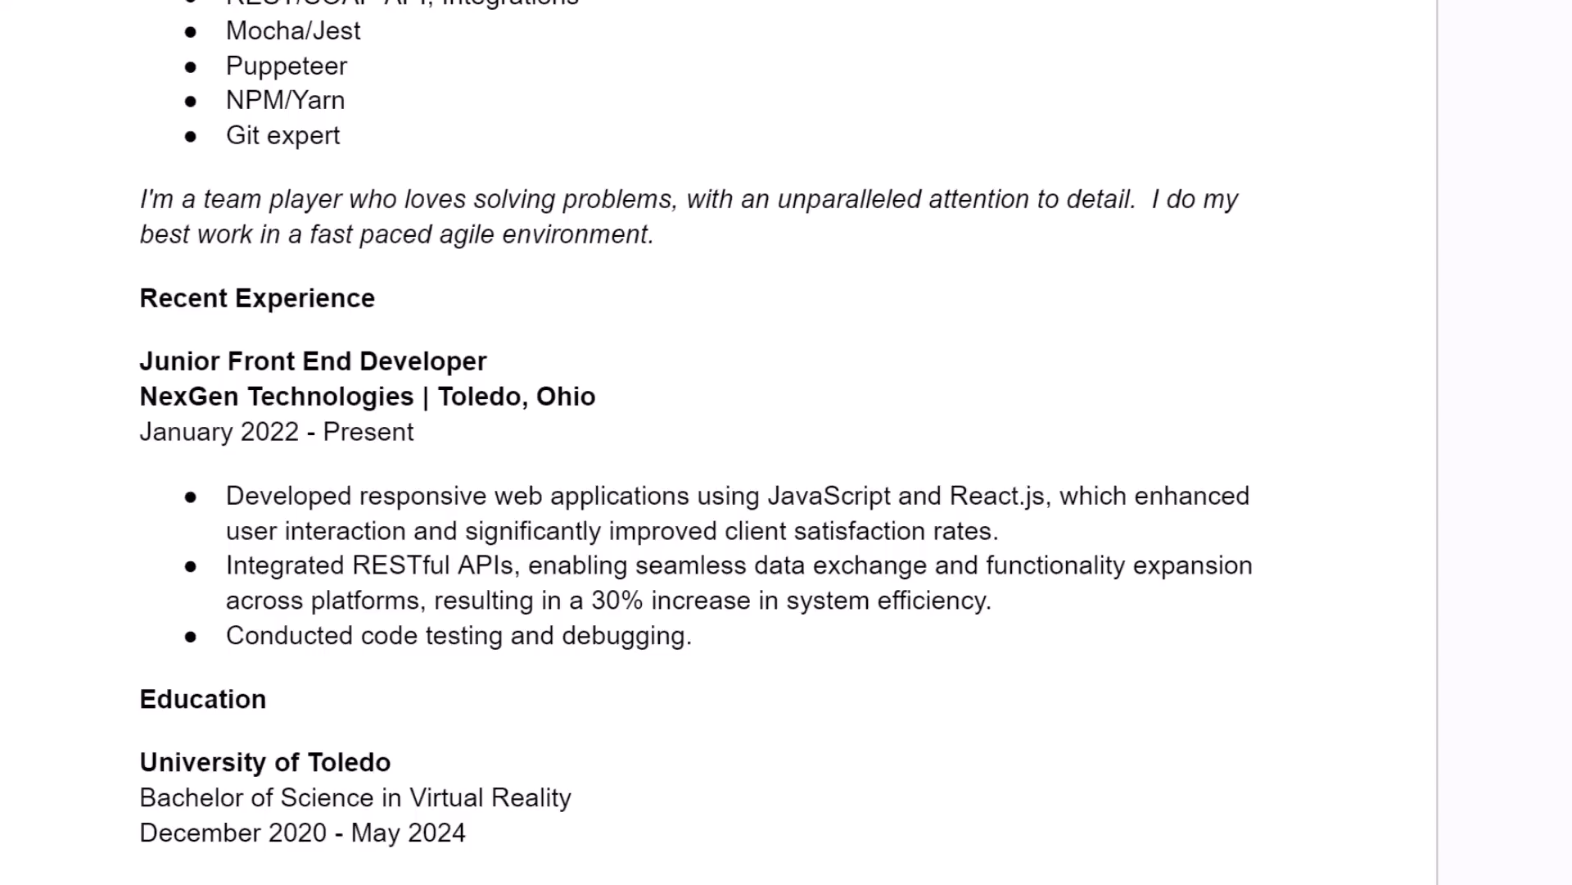
{"action": "left_click_drag", "start_coordinate": [693, 636], "coordinate": [226, 638]}
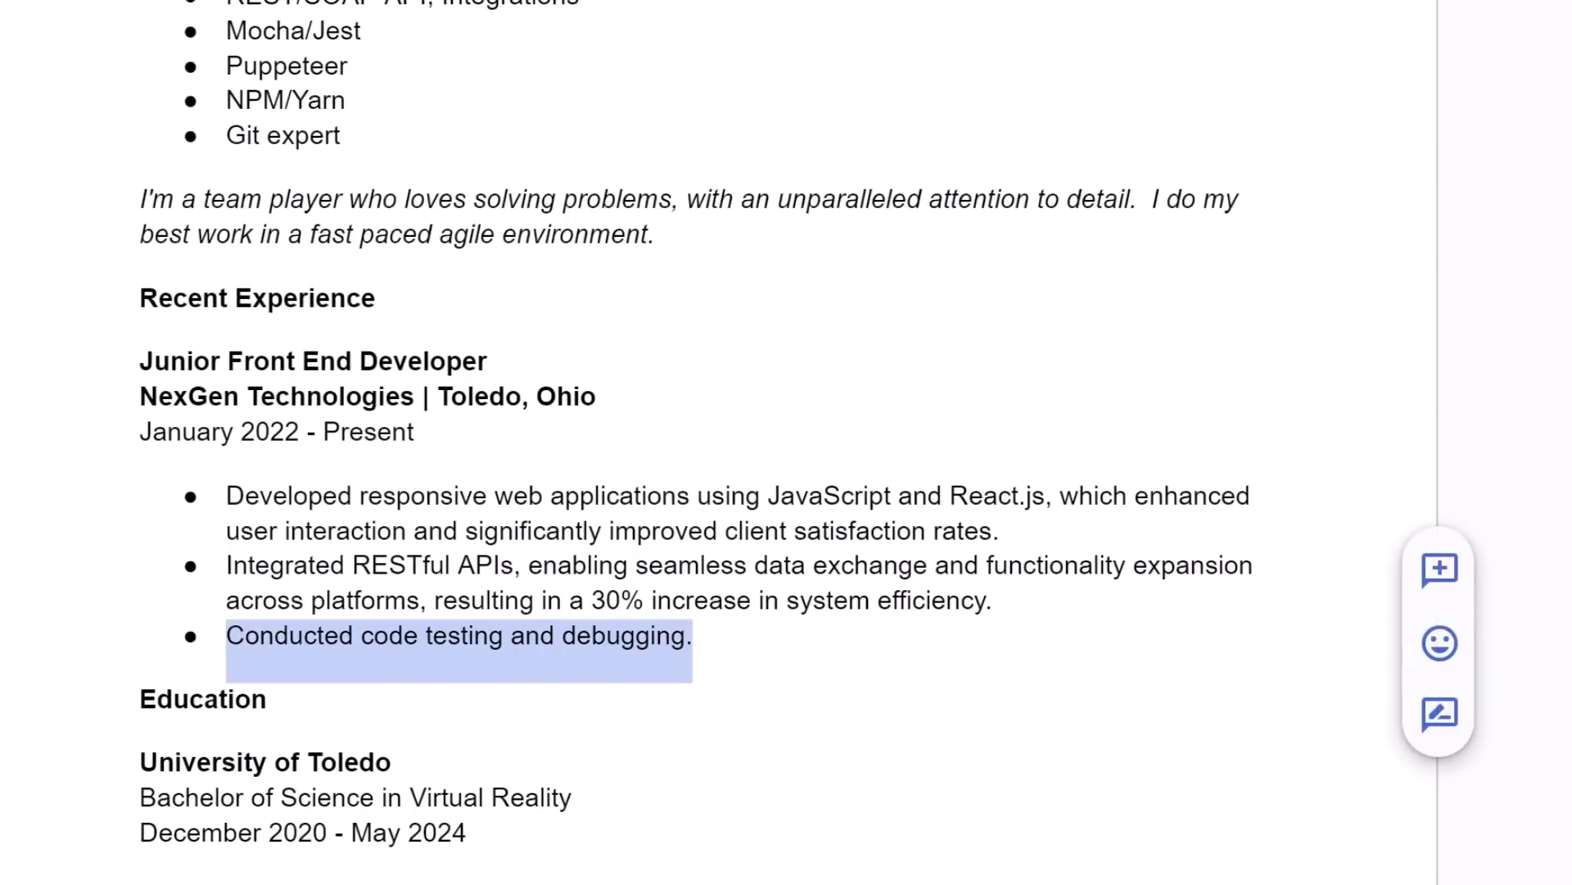
{"action": "type", "text": "Conducted code testing and debugging, which reduced application downtime by 25% and ensured a high standard of software reliability for end-users."}
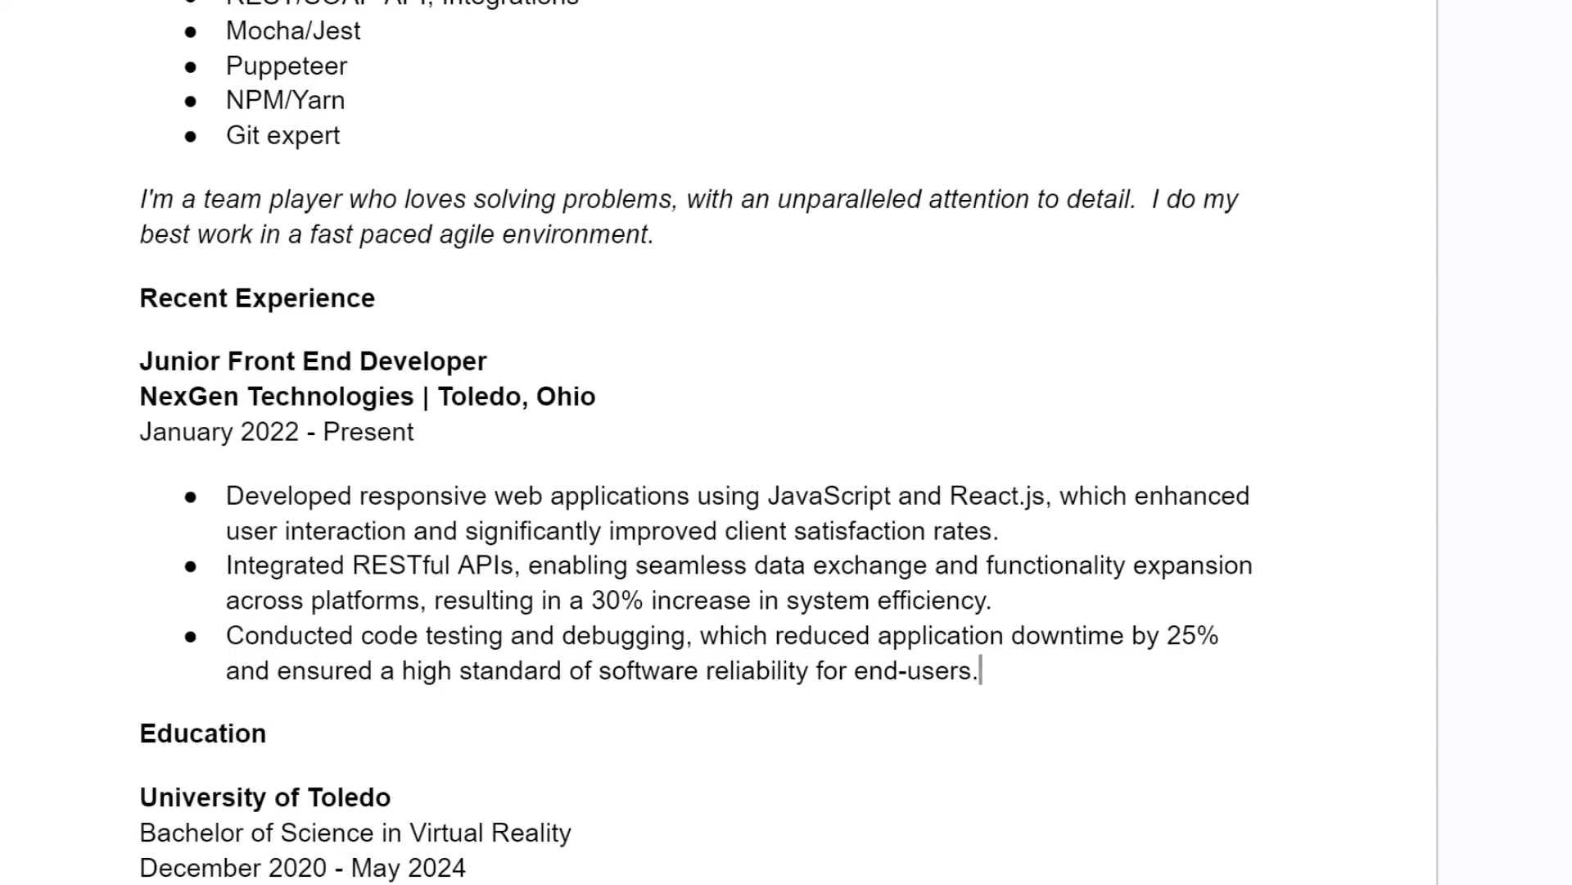
Replace 'Virtual Reality' with 'Computer Science' in the Education entry's degree line.
{"action": "scroll", "coordinate": [696, 443], "scroll_direction": "down", "scroll_amount": 3}
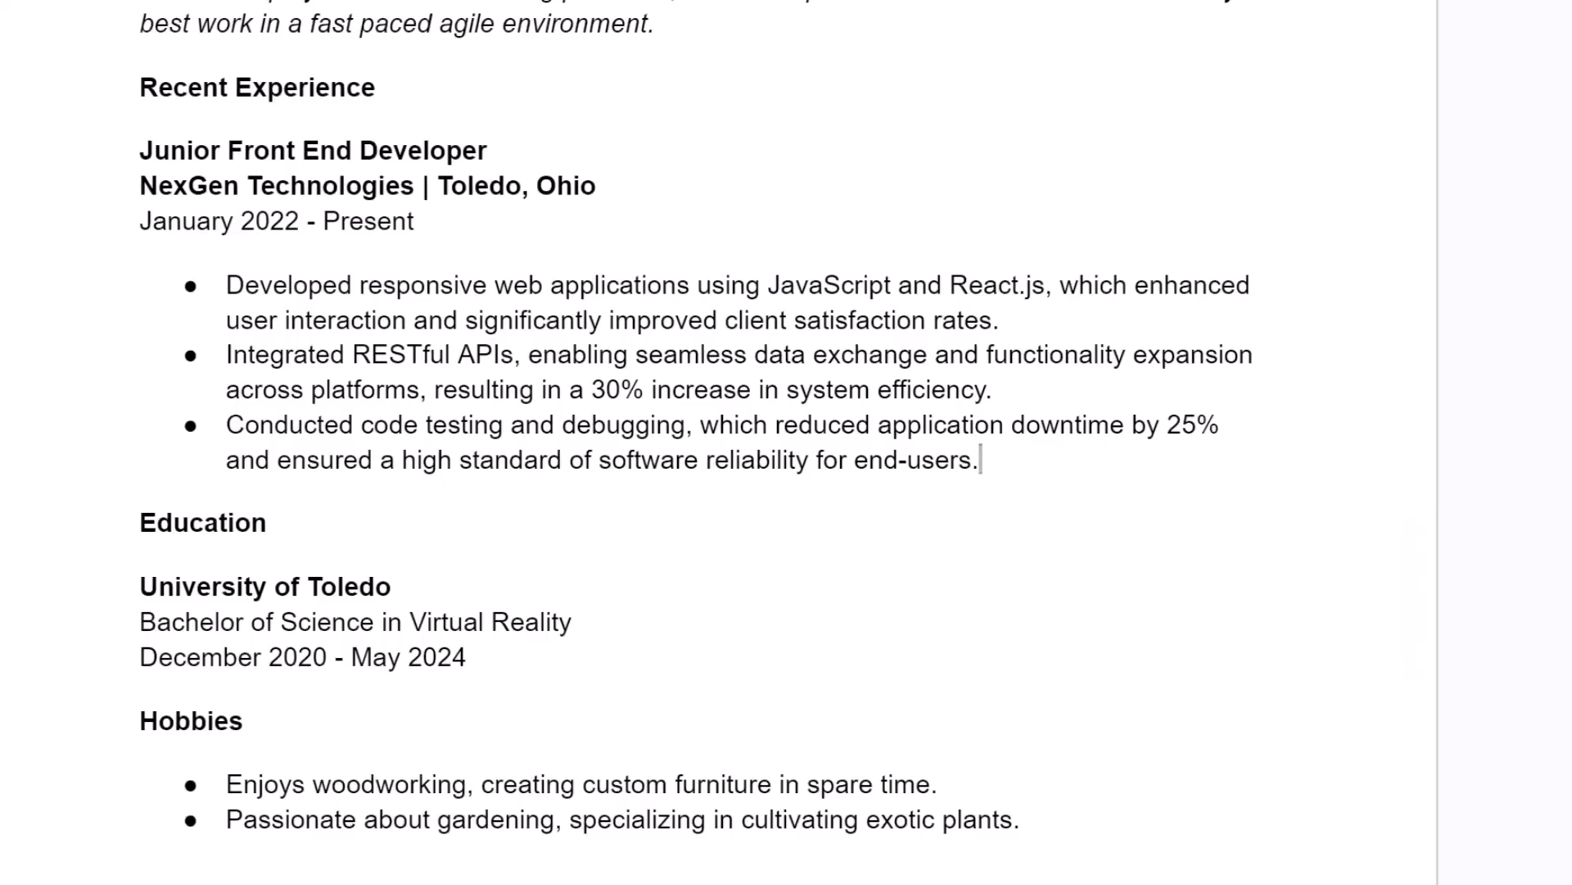
{"action": "left_click_drag", "start_coordinate": [574, 623], "coordinate": [410, 622]}
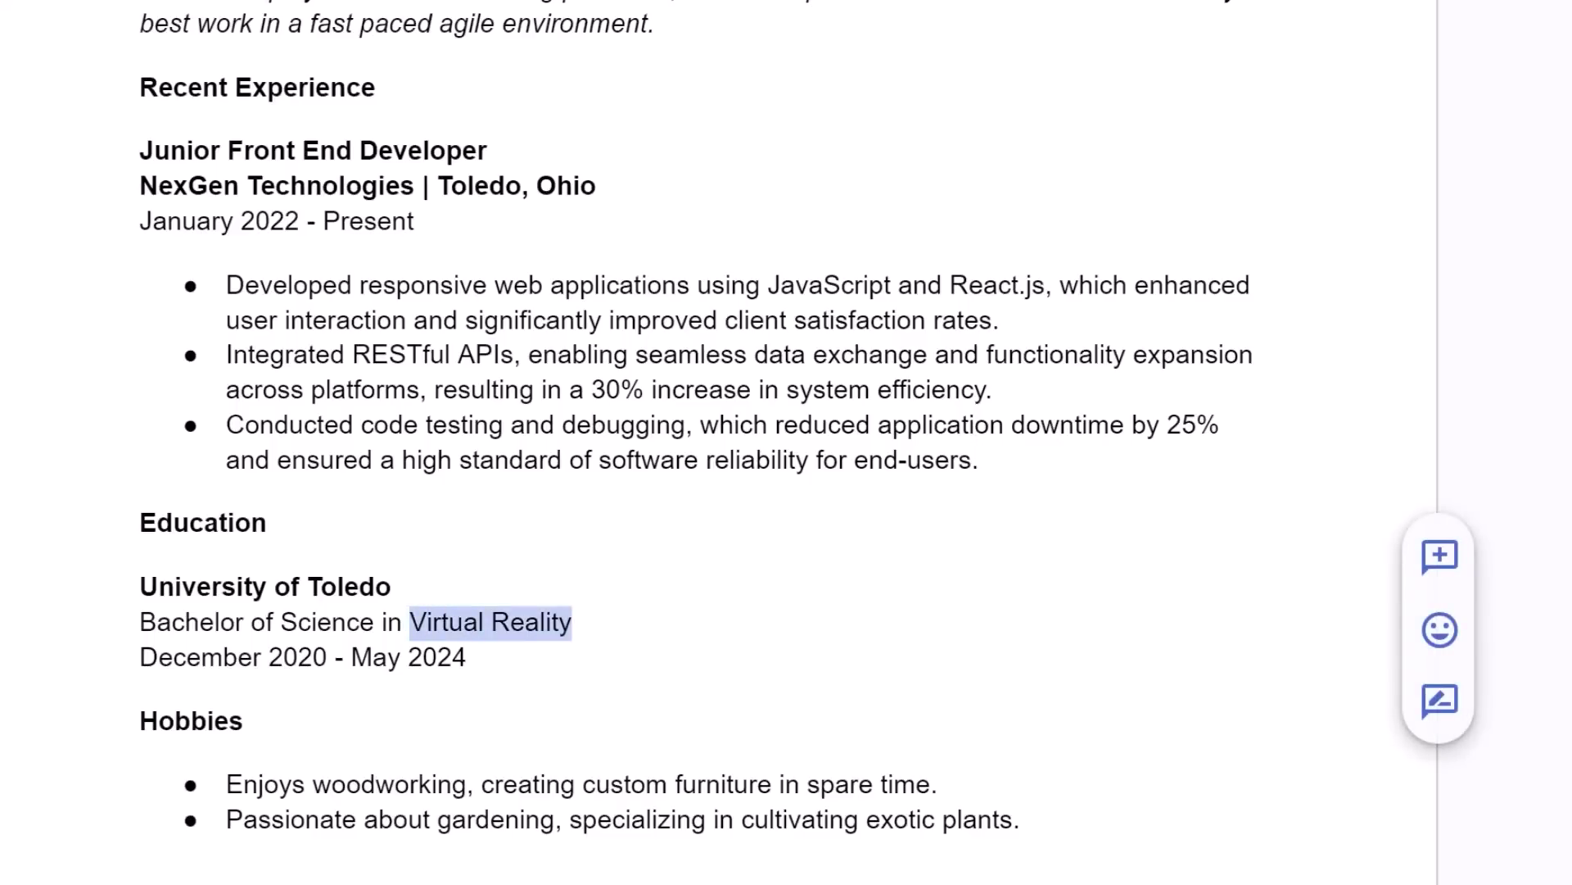
{"action": "type", "text": "Computer Science"}
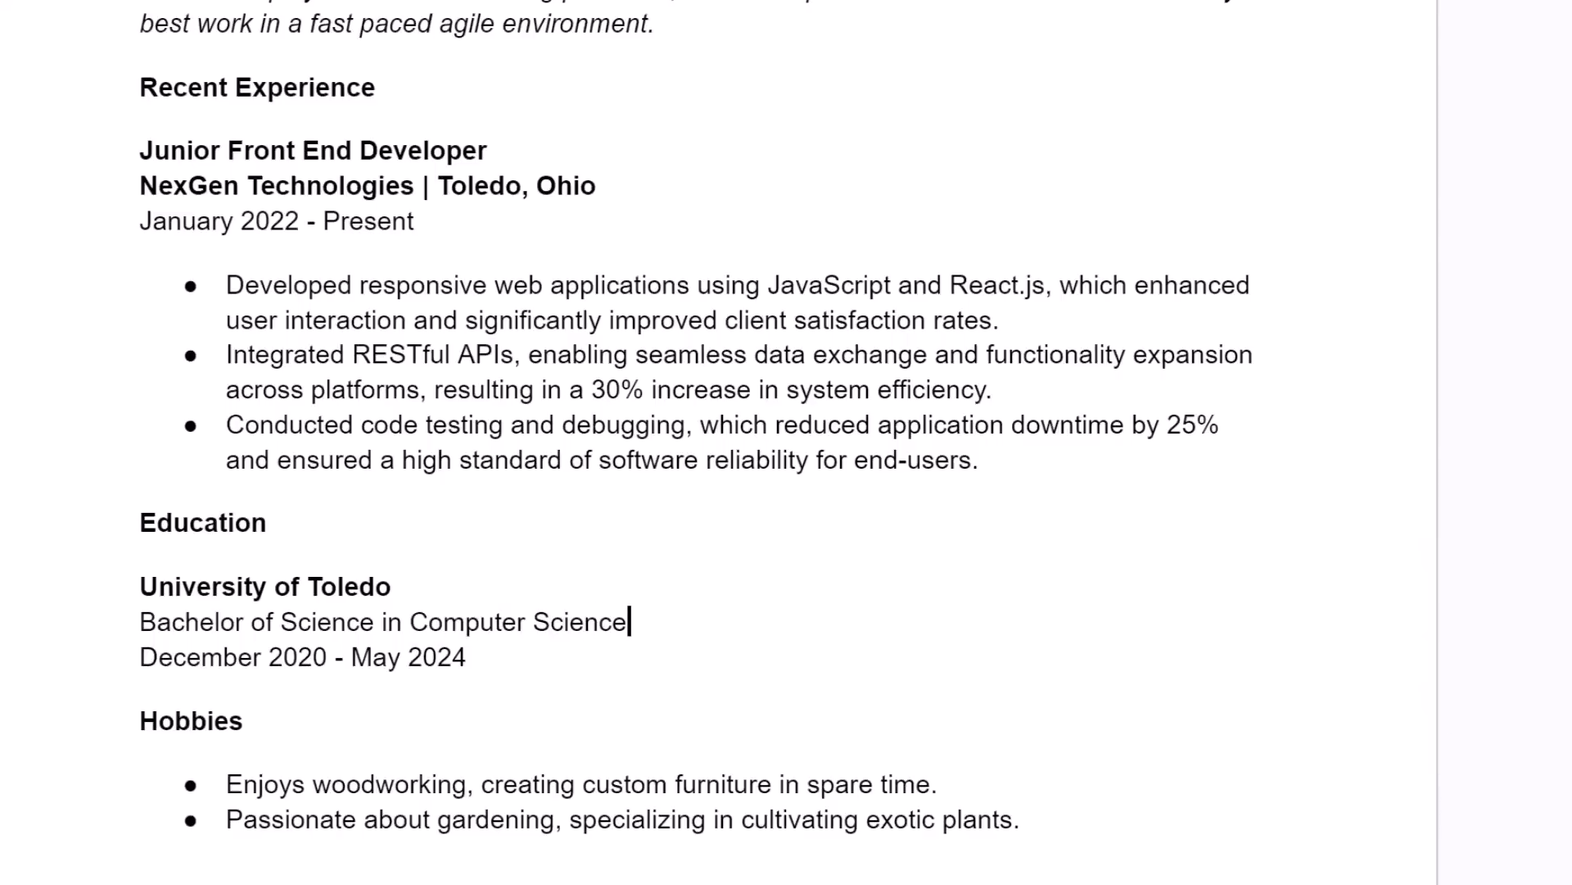